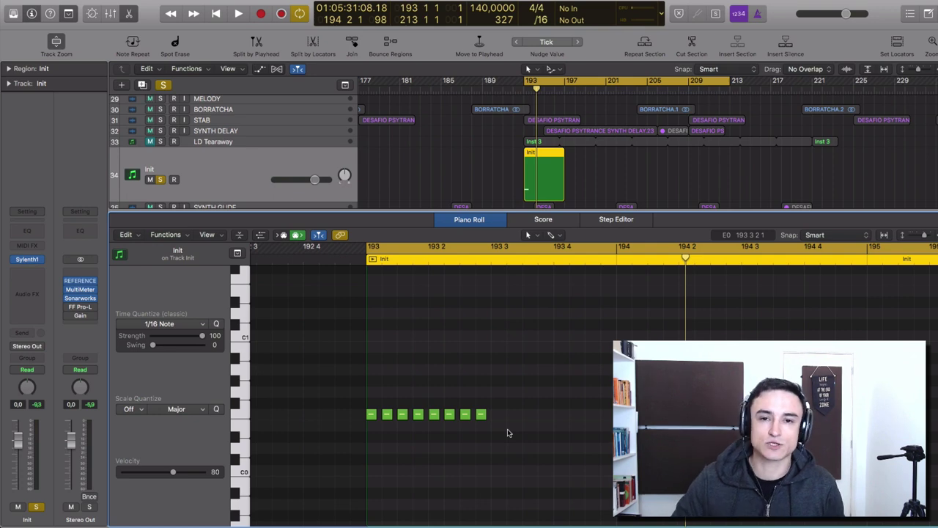
Load the 014: Init preset in Sylenth1 and close the plug-in window.
key("super+a")
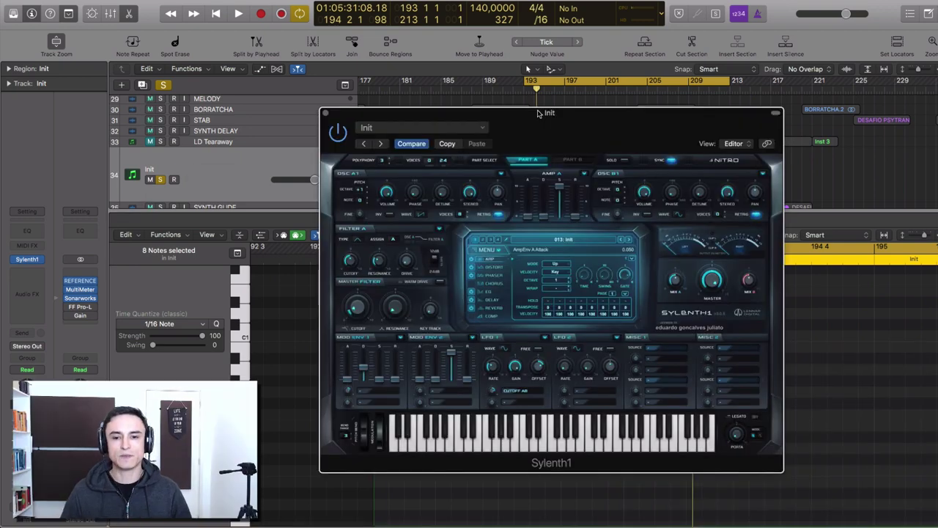
left_click(629, 241)
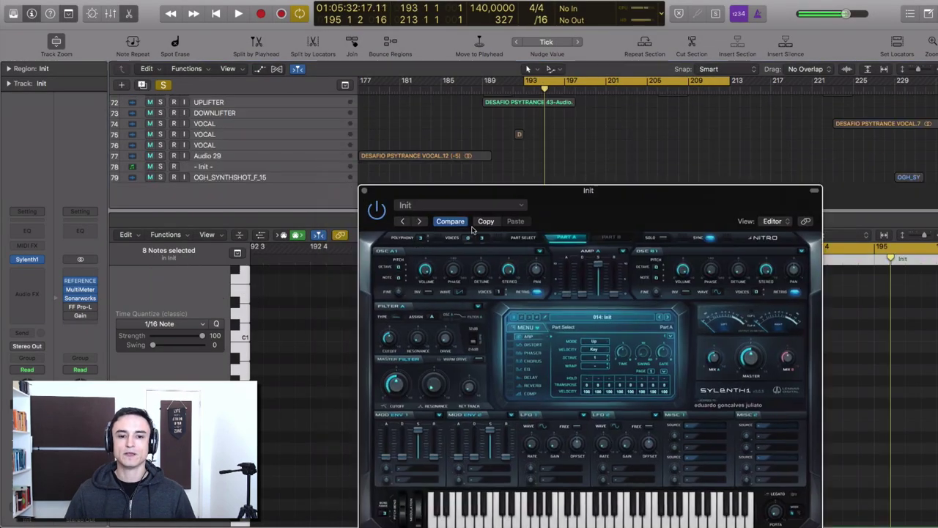
left_click_drag(420, 217, 617, 350)
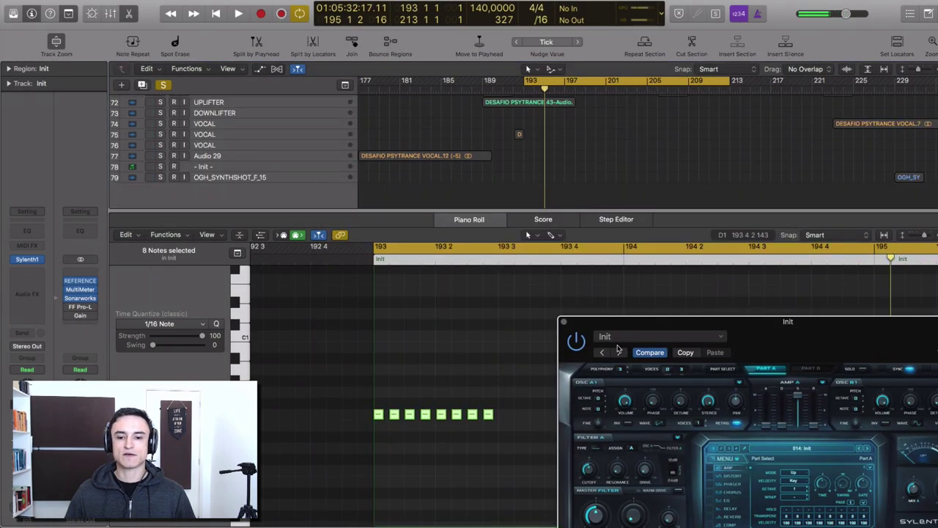
left_click(249, 167)
scroll(306, 171, "up", 10)
left_click(563, 321)
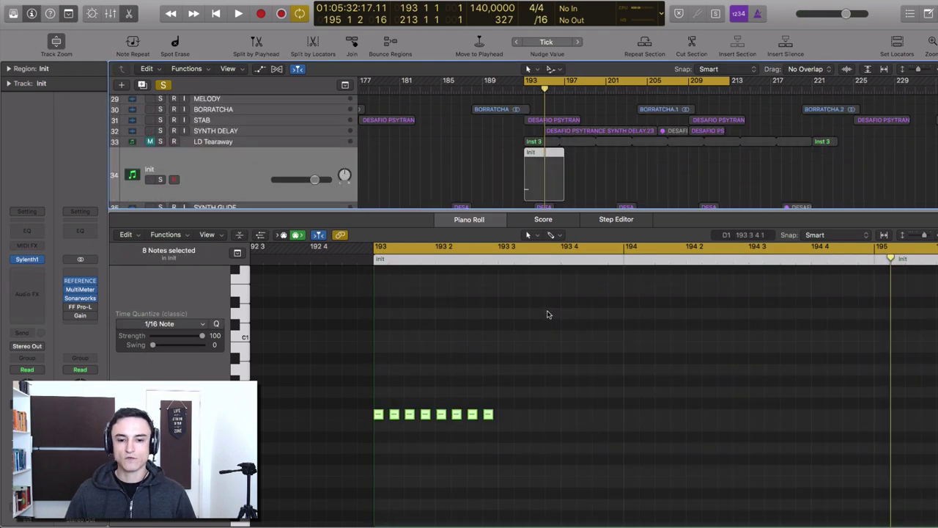
Duplicate the eight notes in the Init region so sixteen 1/16-spaced notes fill bar 193.
left_click_drag(535, 386, 390, 432)
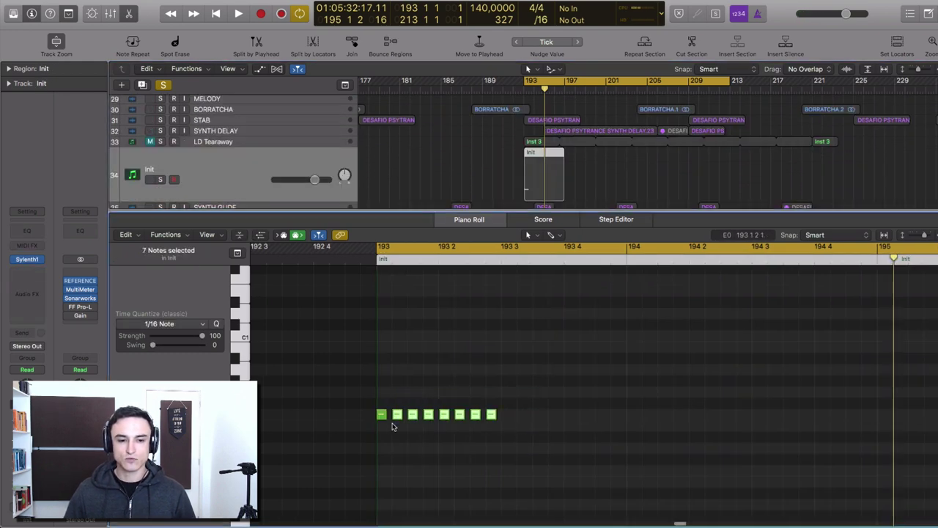
left_click(305, 165)
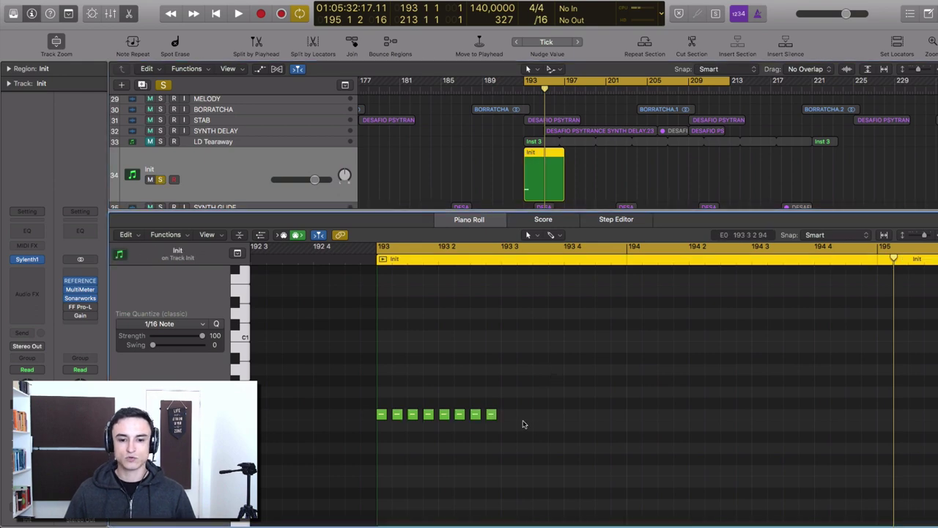
scroll(503, 419, "left", 1)
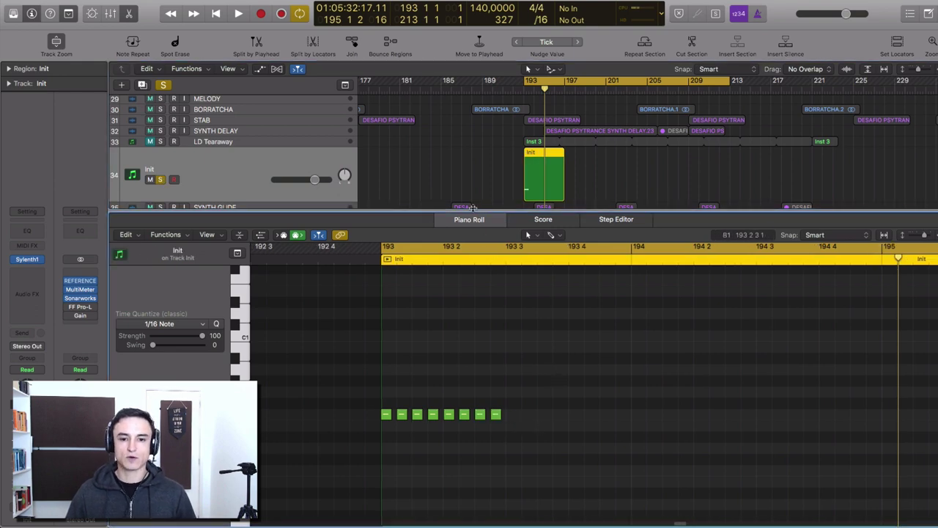
left_click_drag(473, 210, 469, 164)
scroll(554, 366, "right", 2)
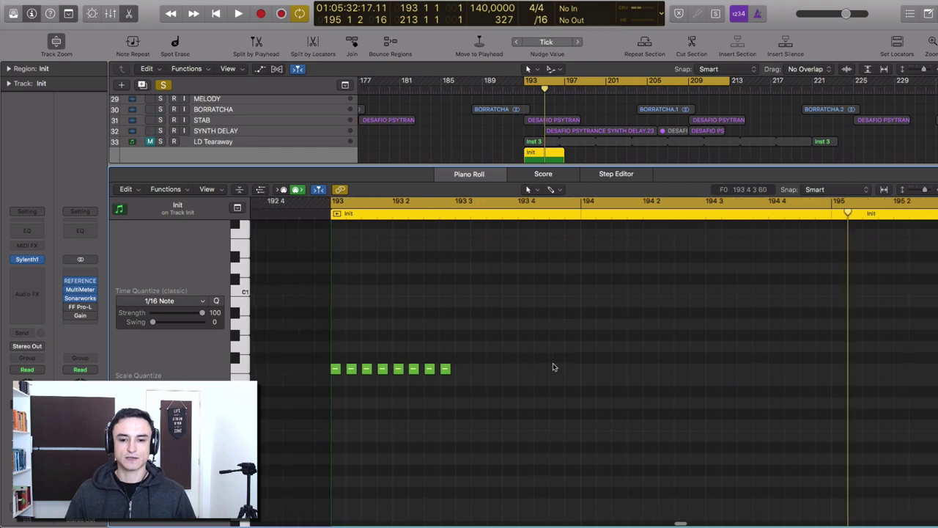
scroll(554, 367, "left", 3)
scroll(554, 367, "up", 3)
scroll(553, 366, "left", 5)
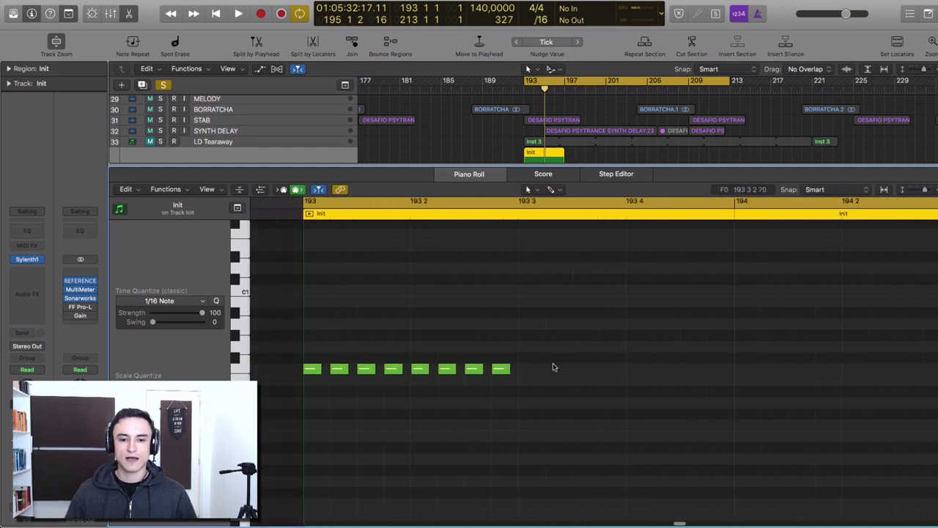
left_click_drag(524, 383, 543, 370)
left_click(781, 383)
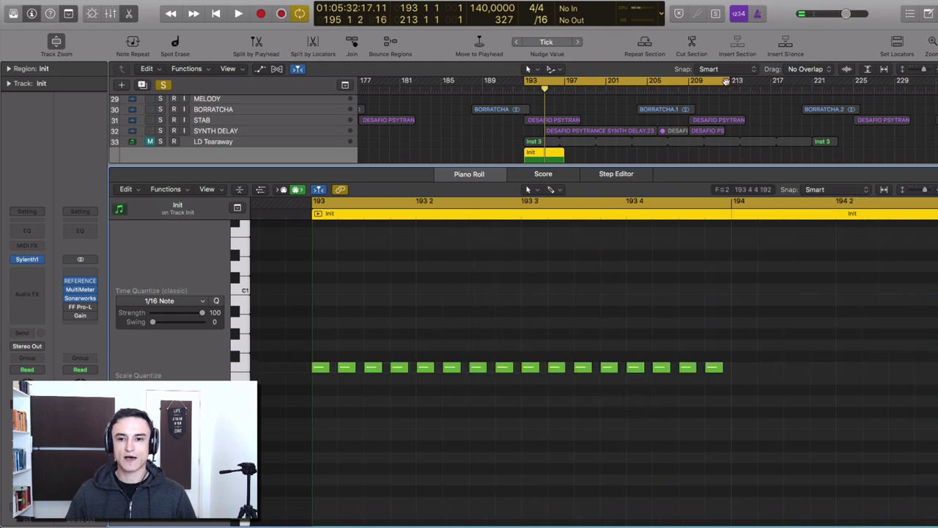
Shorten the cycle range to bars 193 to 197 and audition the note pattern.
left_click_drag(738, 82, 566, 112)
key("space")
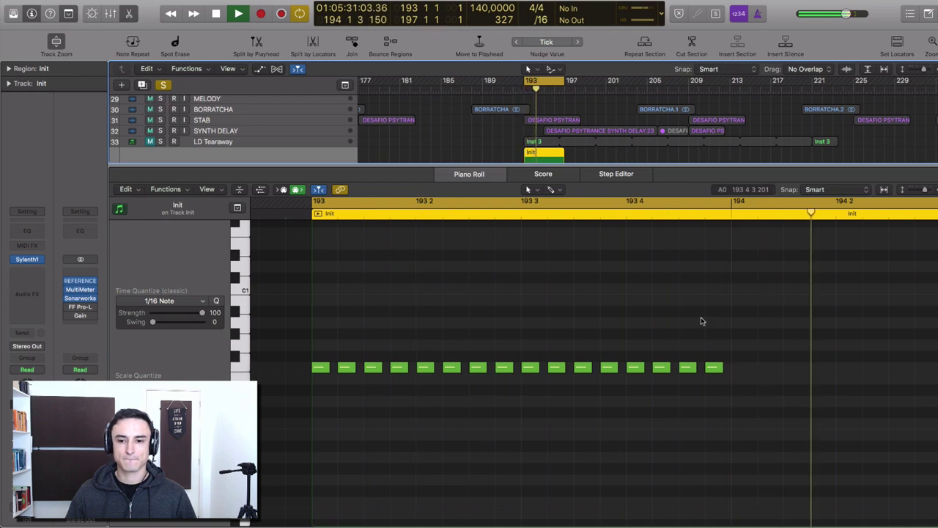
key("space")
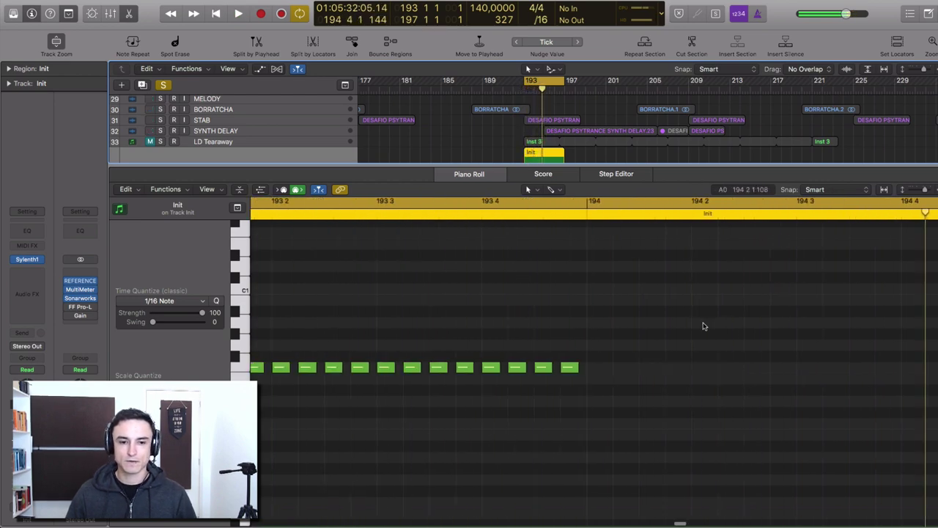
Open Sylenth1 on the Init track and set oscillator A1 to 4 voices and octave +2.
scroll(704, 326, "left", 5)
scroll(703, 327, "right", 2)
scroll(702, 326, "left", 1)
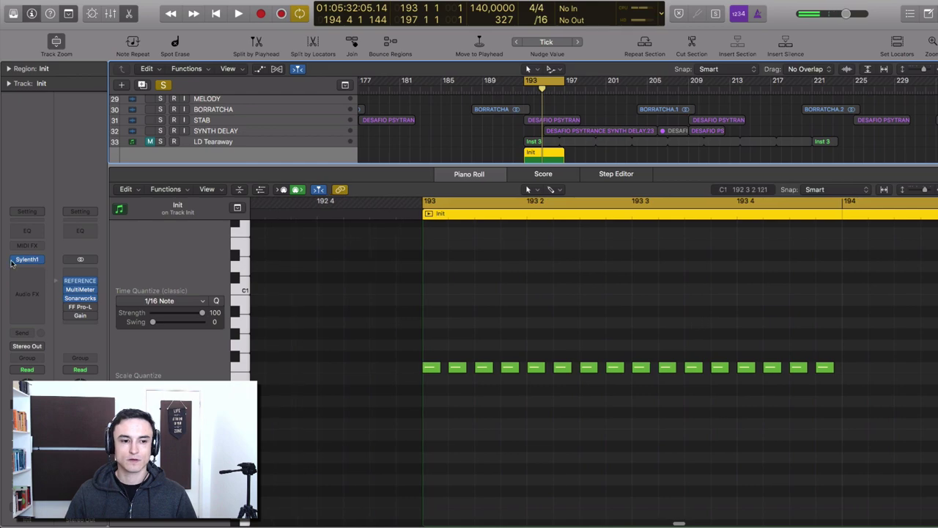
mouse_move(26, 259)
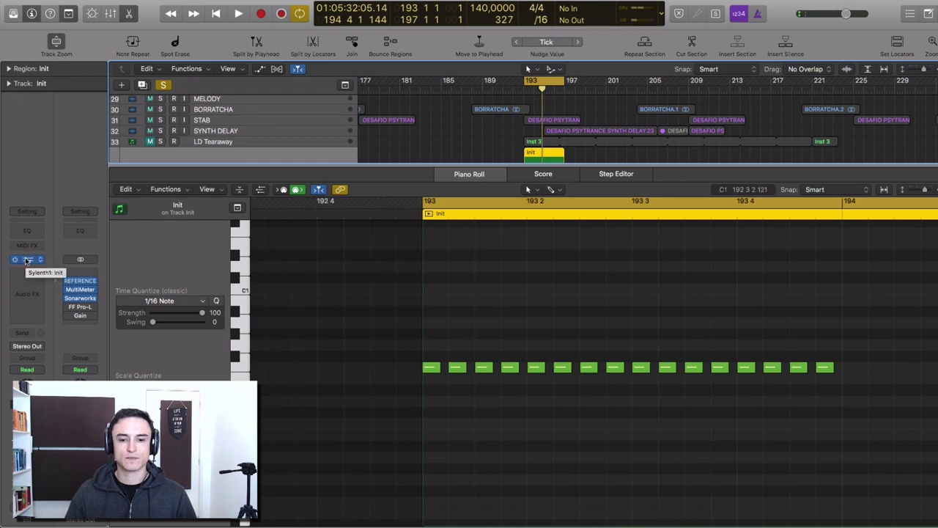
left_click(26, 260)
left_click_drag(848, 331, 635, 79)
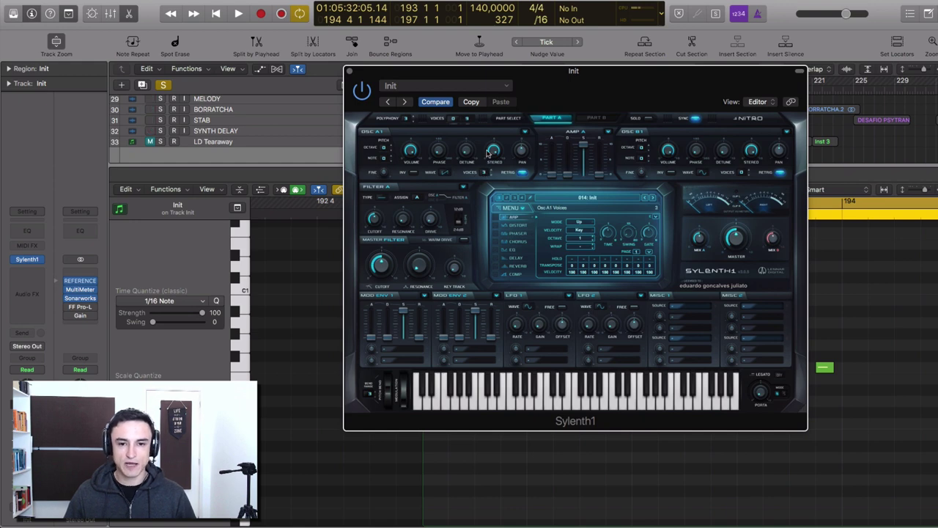
left_click_drag(489, 151, 487, 138)
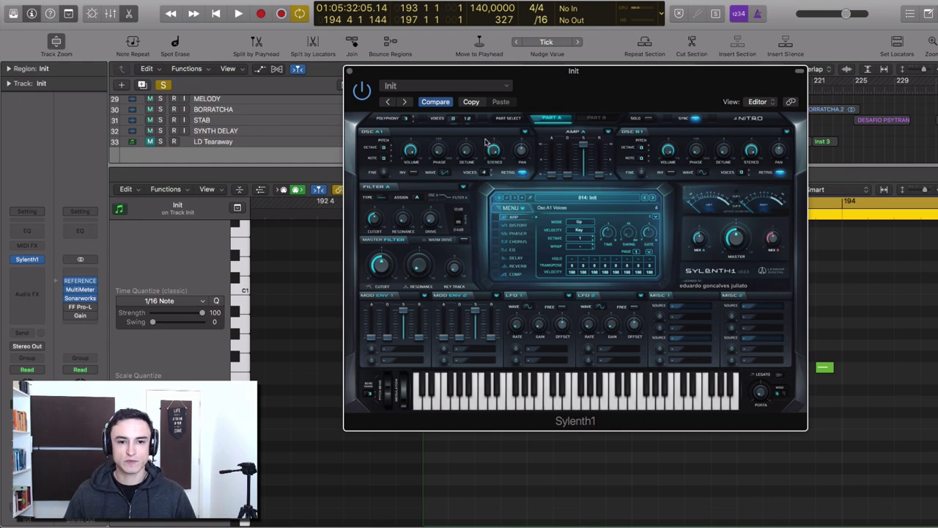
left_click_drag(382, 149, 385, 139)
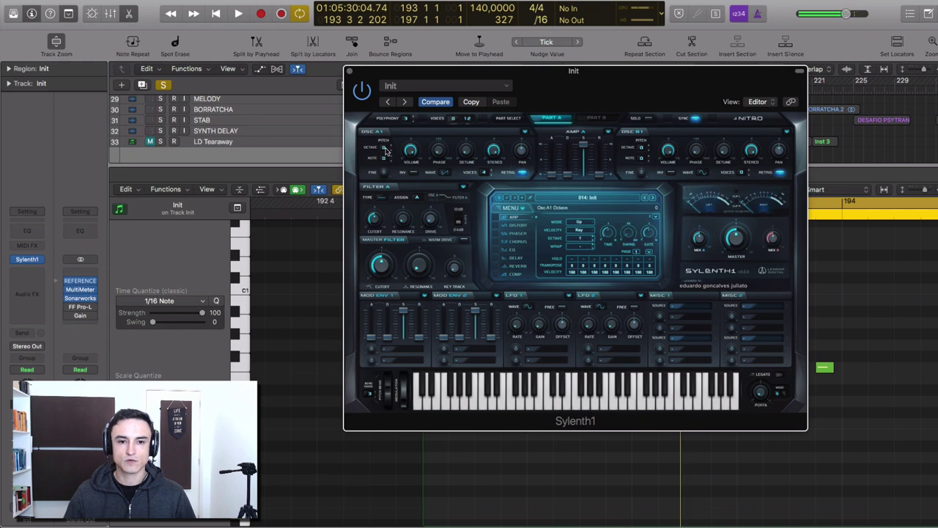
Set Filter A's type to Lowpass and audition the loop.
left_click(381, 198)
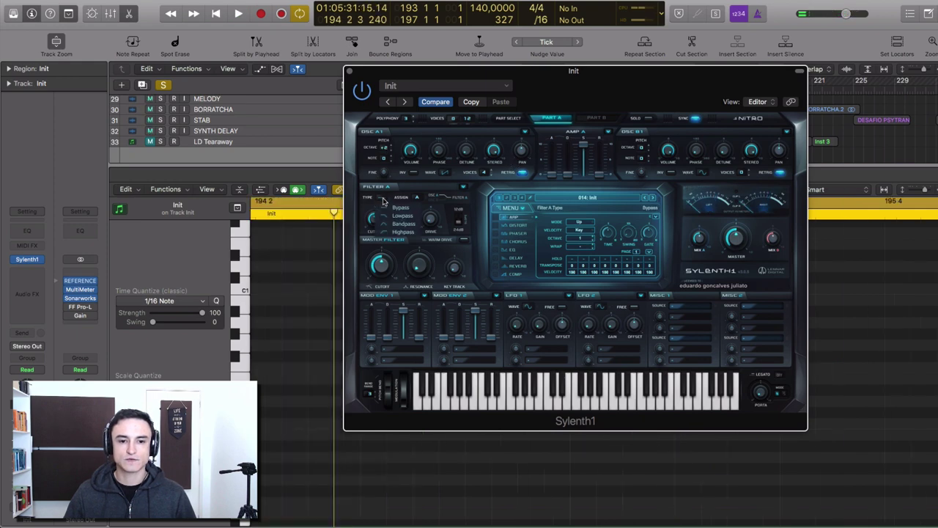
left_click(400, 216)
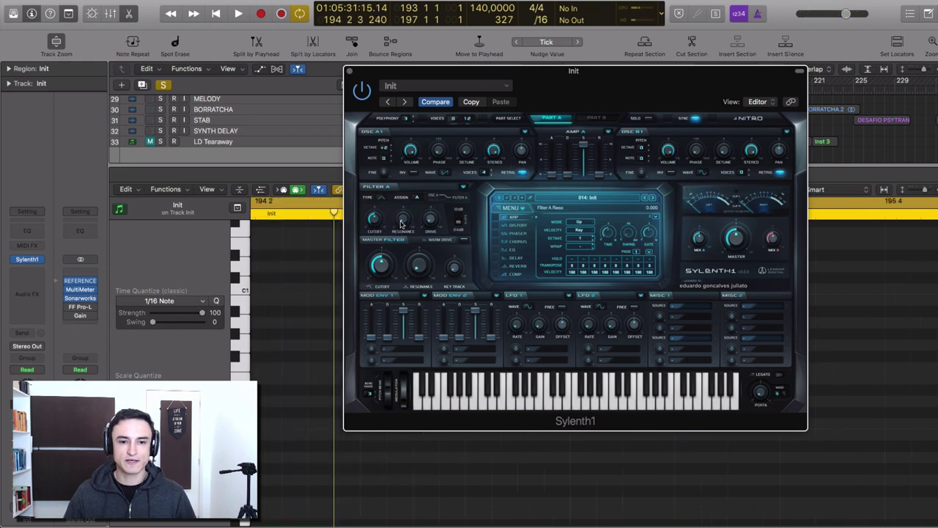
key("space")
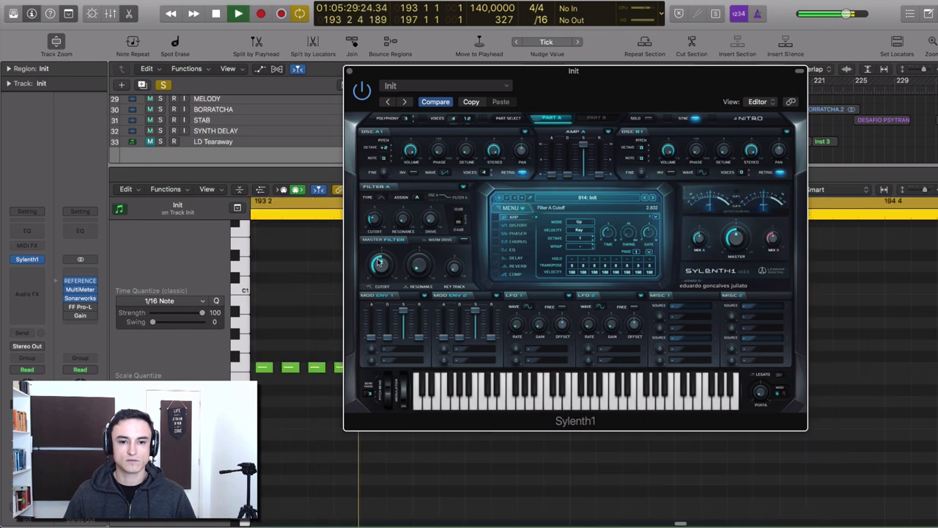
key("space")
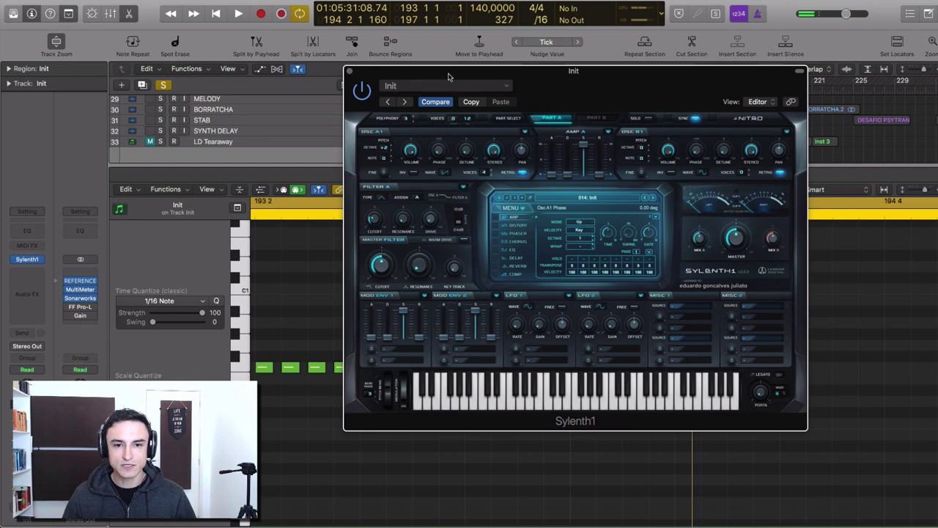
Route LFO 1 to Cutoff A, raise its gain, and set its rate to 1/4 while auditioning the loop.
left_click_drag(449, 77, 428, 77)
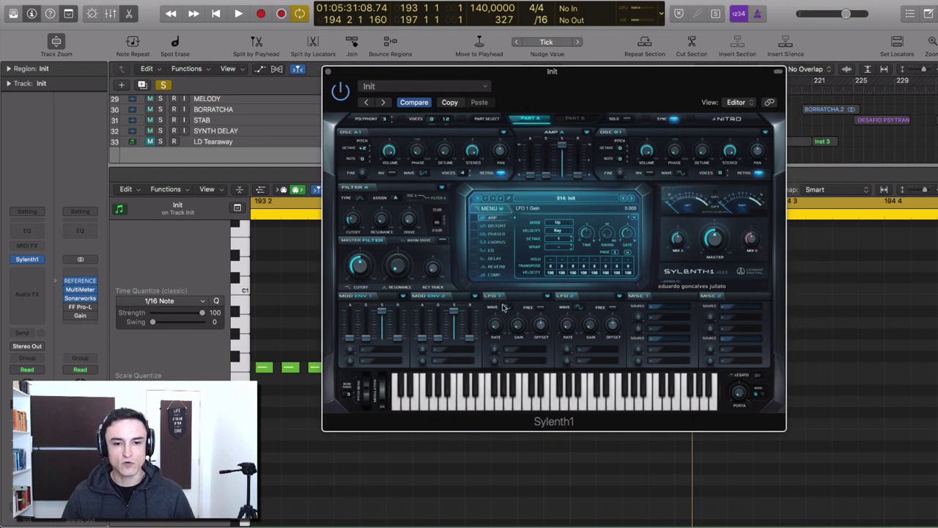
left_click(517, 351)
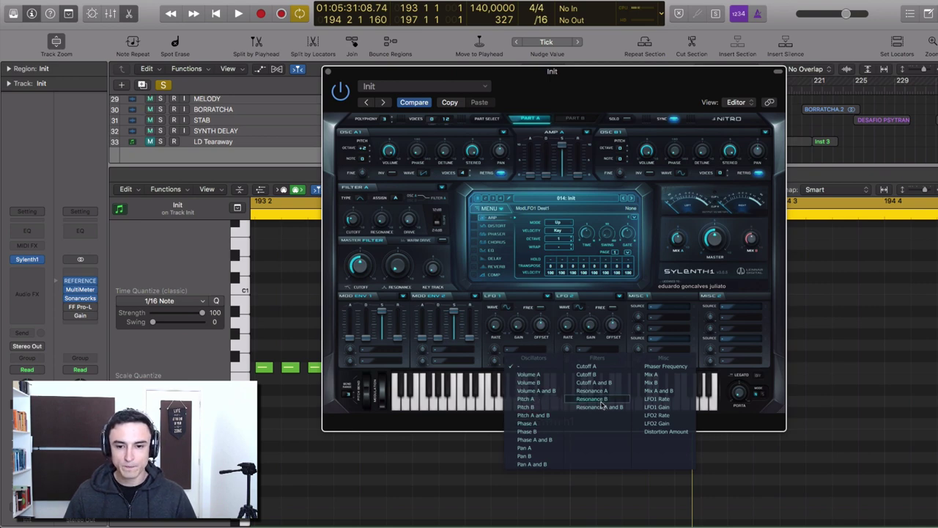
left_click(586, 366)
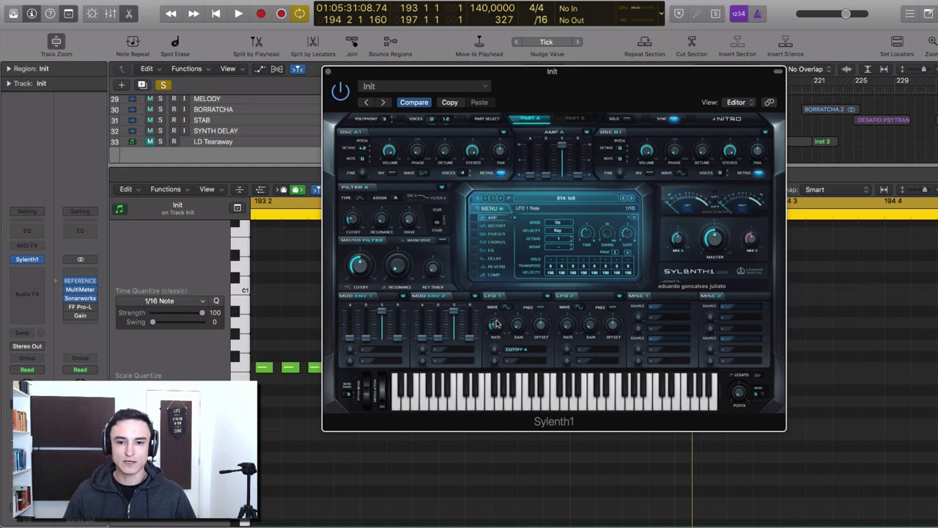
mouse_move(496, 321)
left_mouse_down()
mouse_move(498, 302)
mouse_move(521, 327)
mouse_move(495, 346)
mouse_move(499, 312)
left_mouse_up()
key("space")
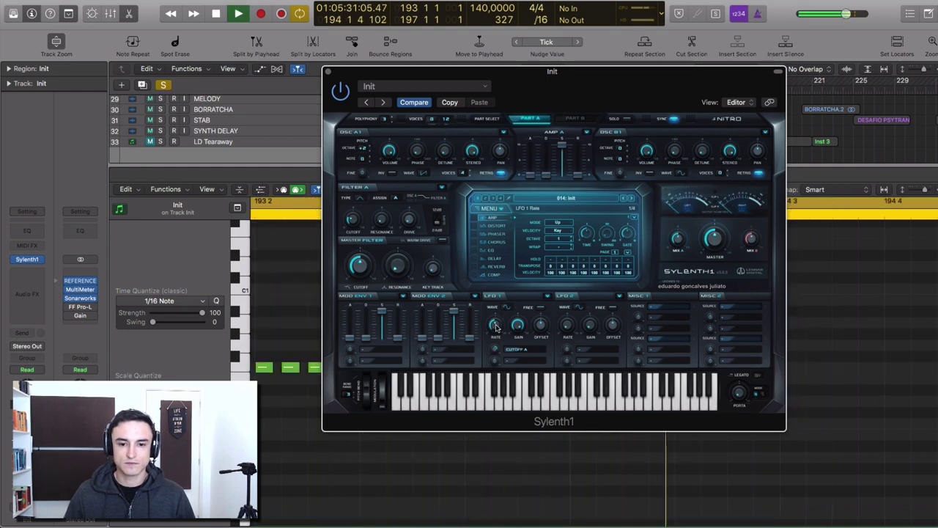
key("space")
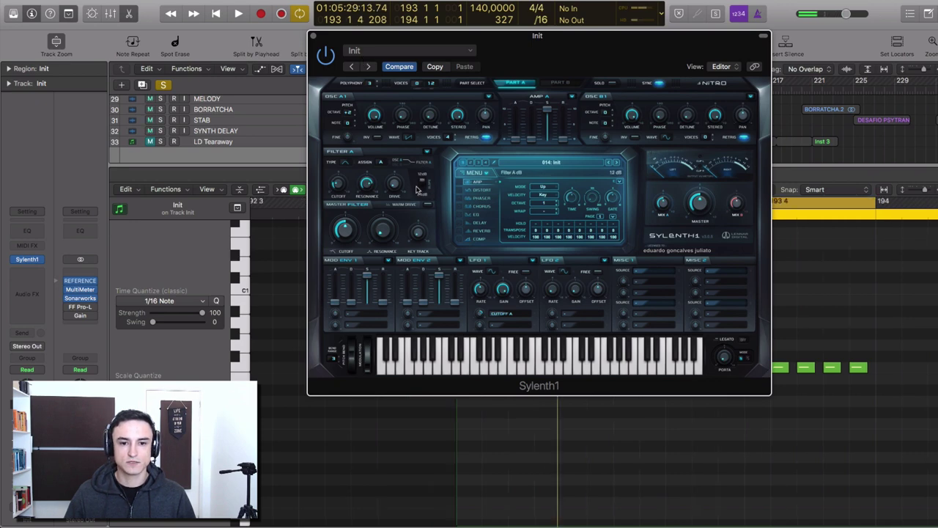
Adjust Filter A's resonance and cutoff and set oscillator A1's octave to +1 while auditioning the loop.
key("space")
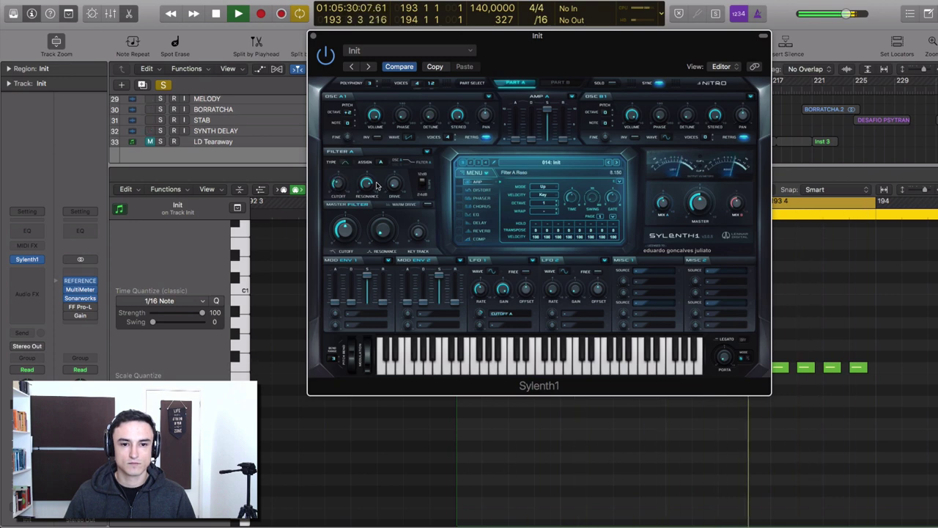
key("space")
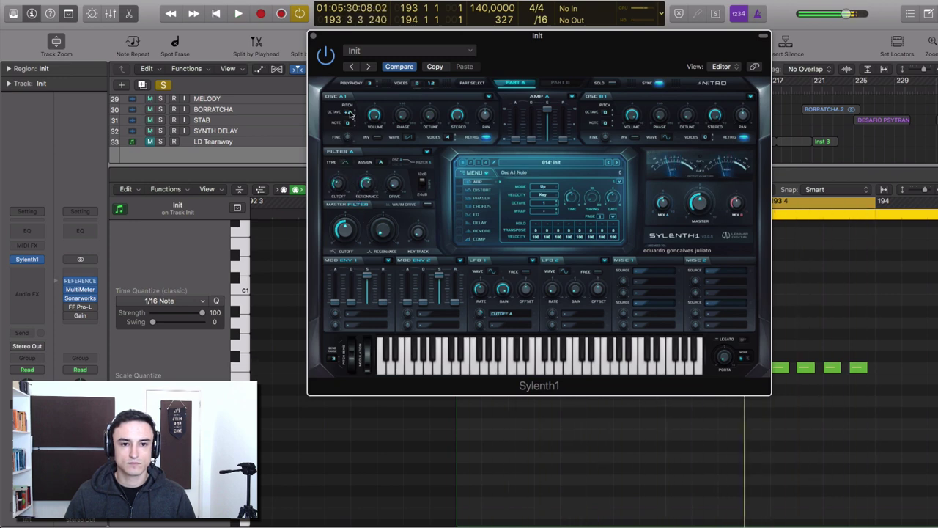
key("space")
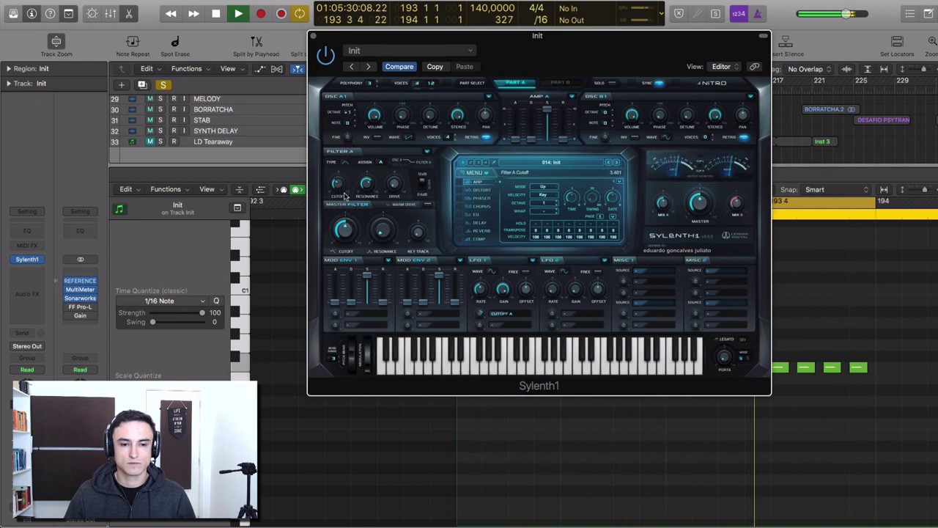
key("space")
Assign Velocity as the first Misc 1 modulation source with Cutoff A and B as its destination.
left_click(651, 272)
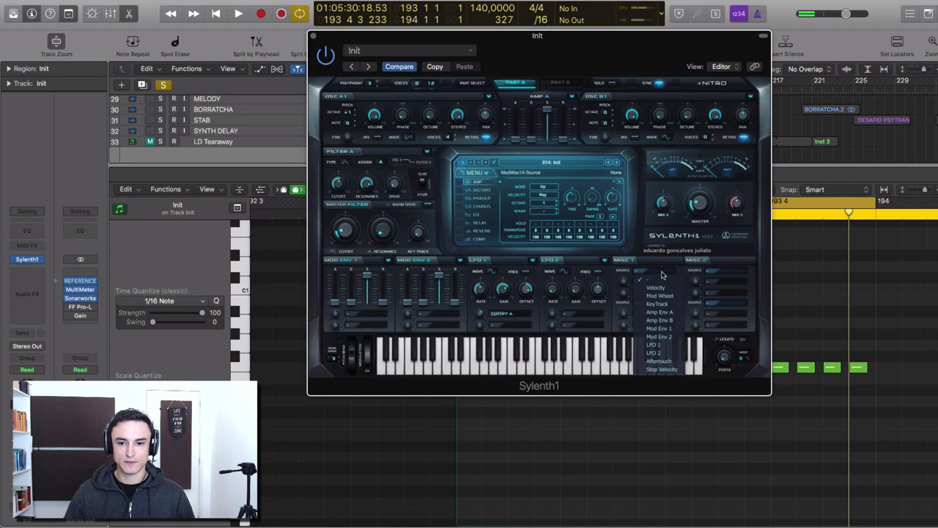
left_click(655, 288)
left_click(655, 283)
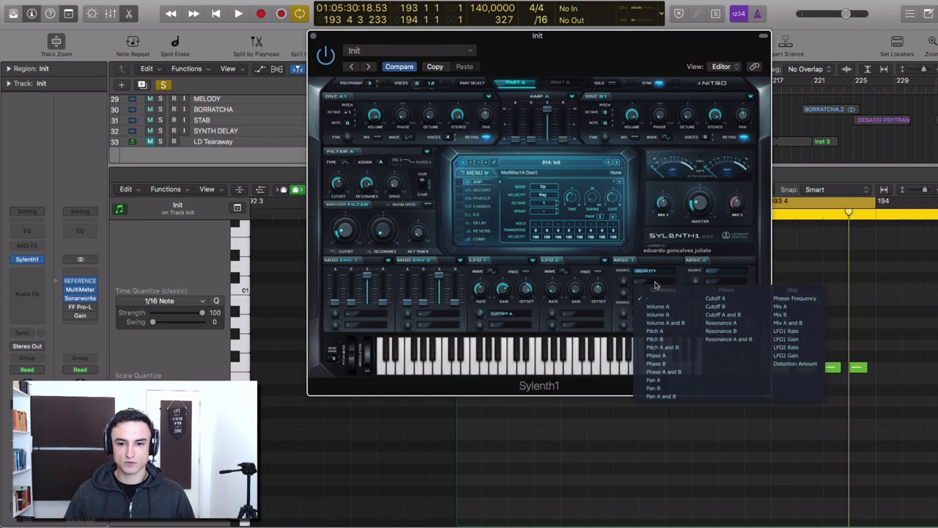
left_click(723, 314)
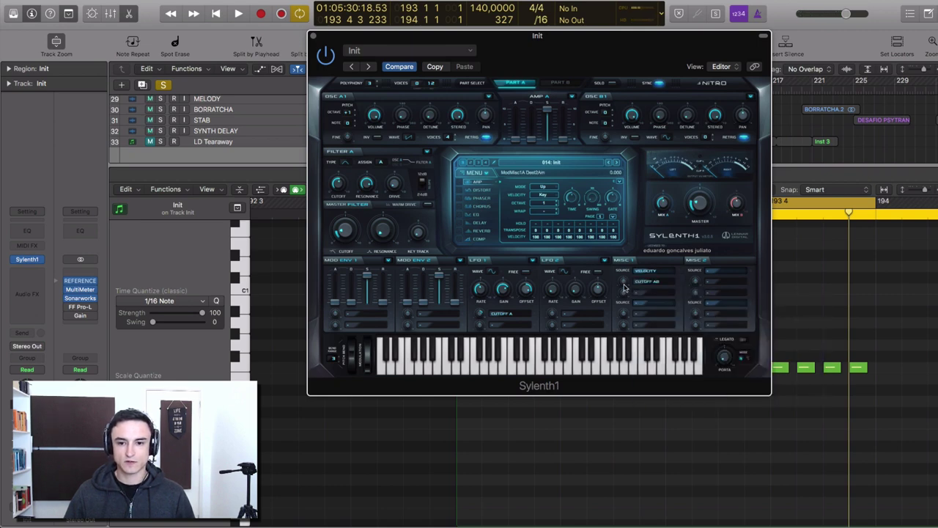
Show the note velocity lane and apply the Random Velocity transform with limits 127 and 40 to the sixteen notes.
left_click_drag(513, 35, 678, 490)
left_click(260, 189)
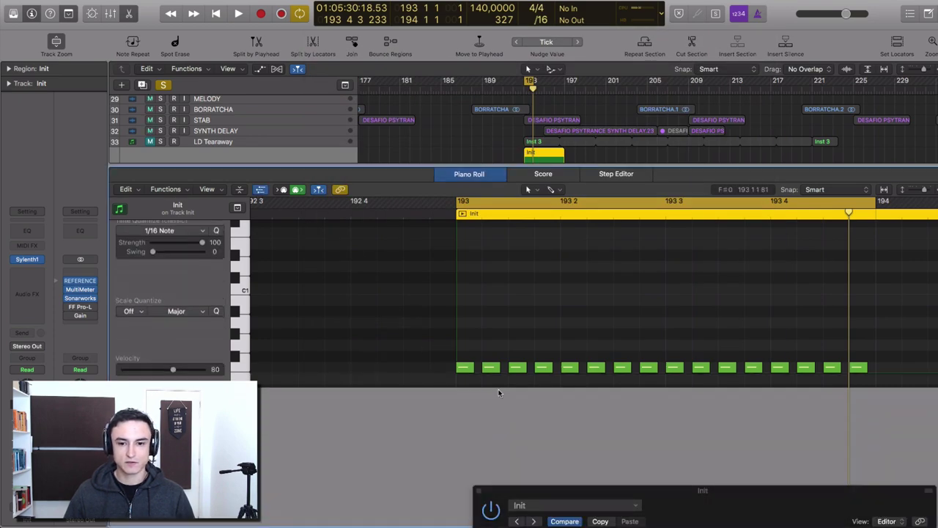
mouse_move(484, 436)
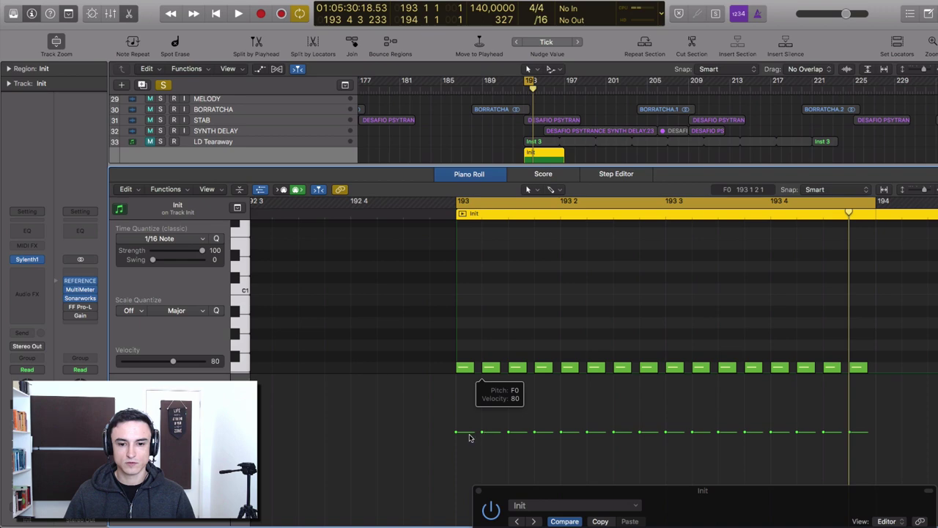
left_click(128, 350)
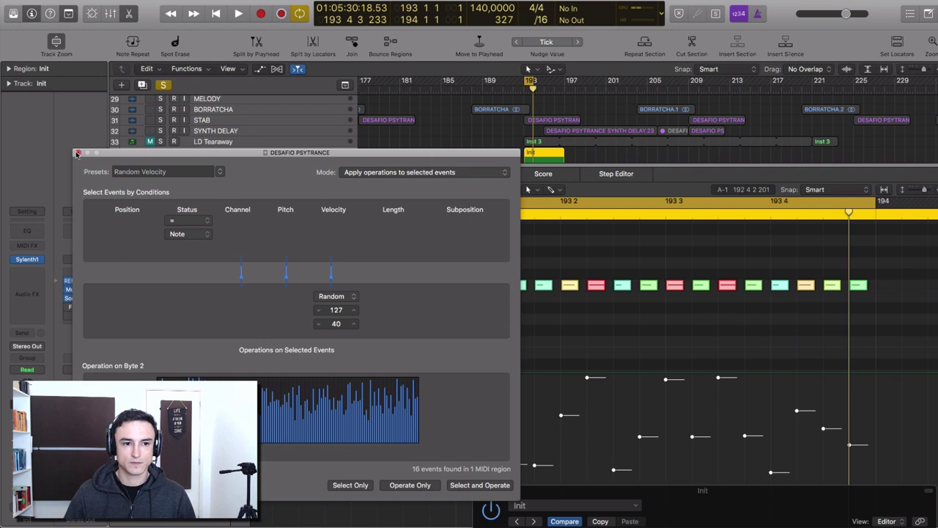
Close the Transform window and audition the randomized loop with the full Sylenth1 interface in view, adjusting LFO 1's Cutoff A modulation amount.
left_click(77, 153)
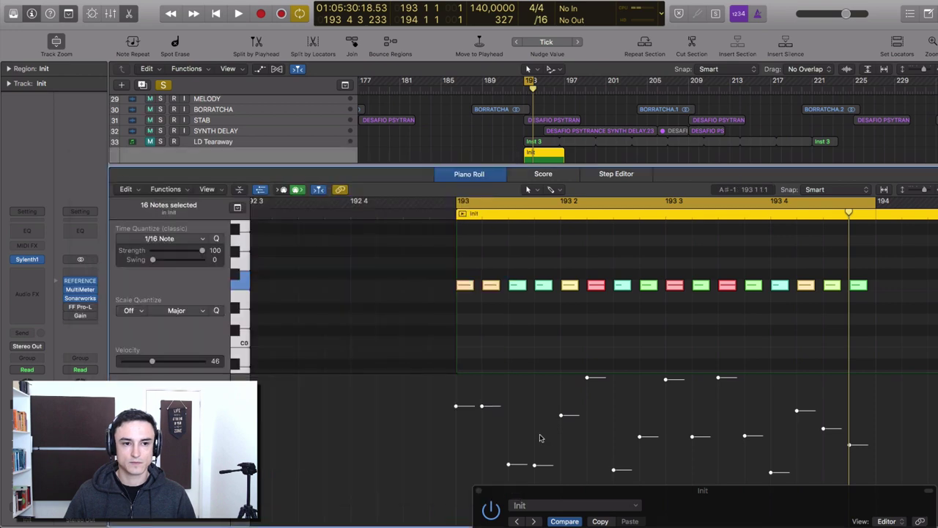
key("space")
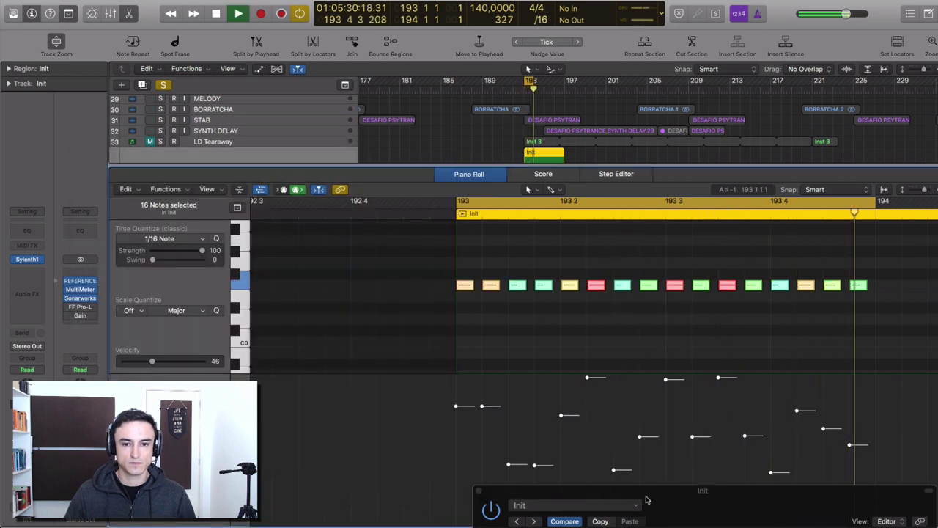
left_click_drag(647, 499, 444, 183)
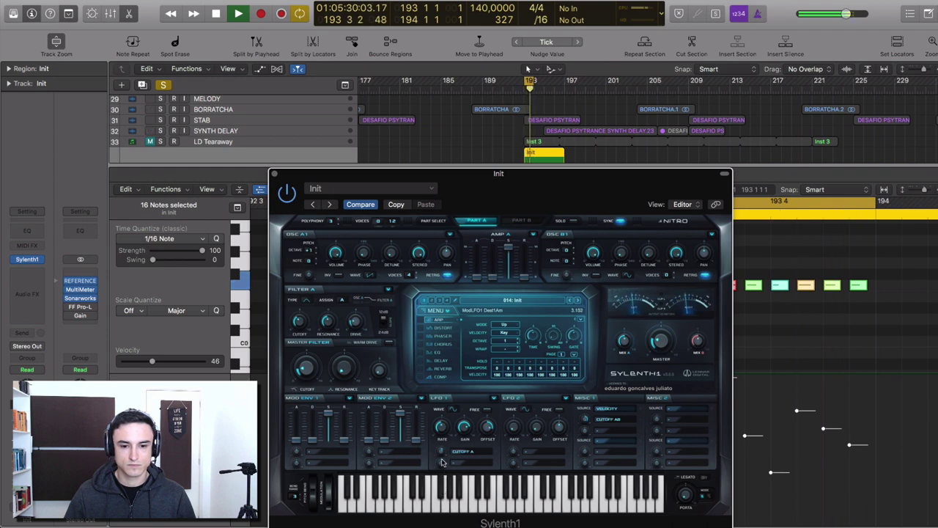
left_click_drag(523, 176, 524, 107)
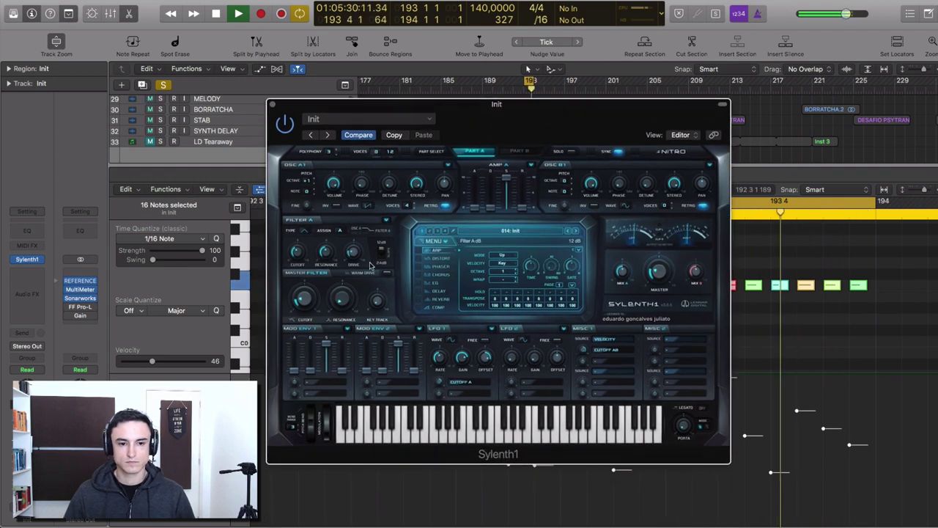
key("space")
Add a Channel EQ to the synth track, enable its low cut at 240 Hz, audition the result, and close the EQ.
left_click(41, 234)
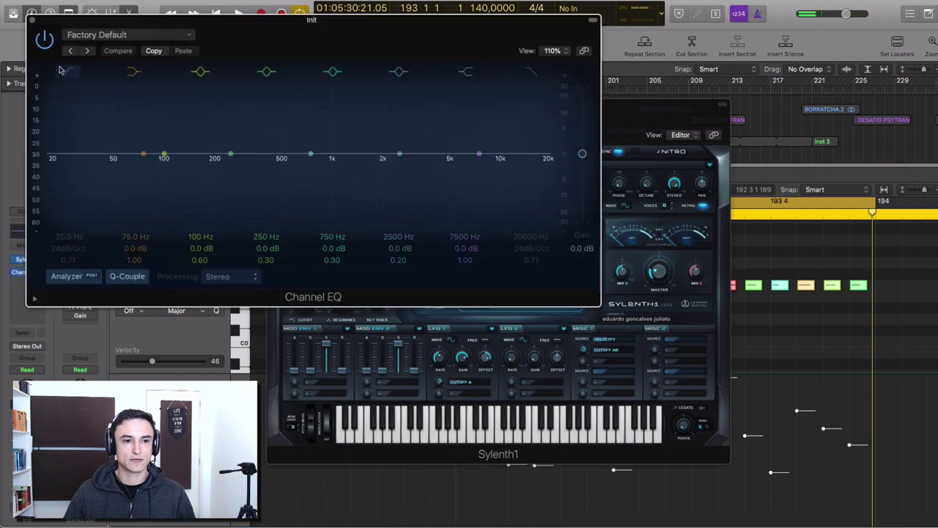
left_click(66, 72)
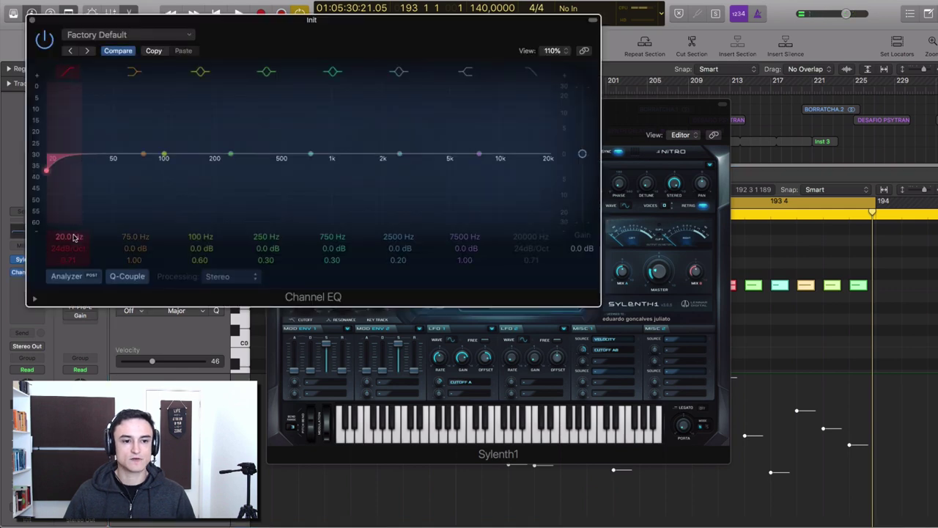
mouse_move(73, 237)
left_mouse_down()
mouse_move(73, 213)
mouse_move(73, 245)
left_mouse_up()
key("space")
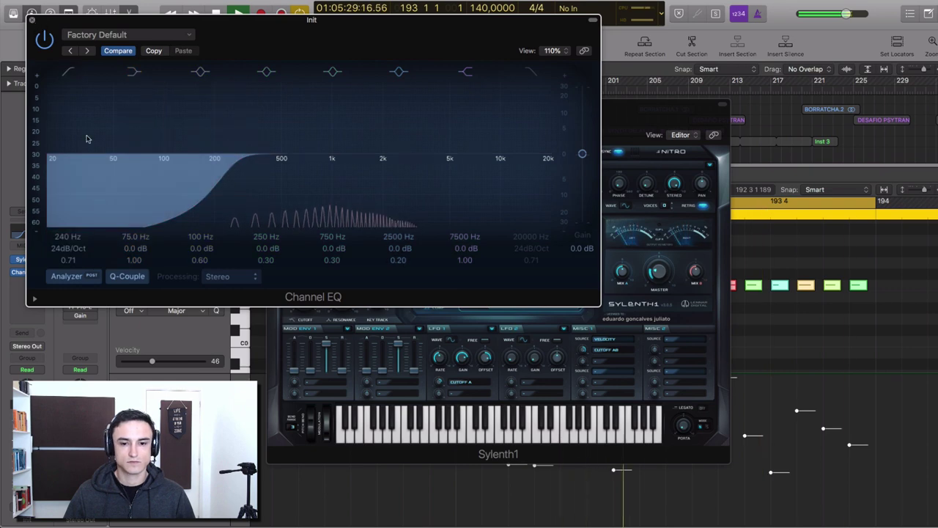
left_click(32, 20)
key("space")
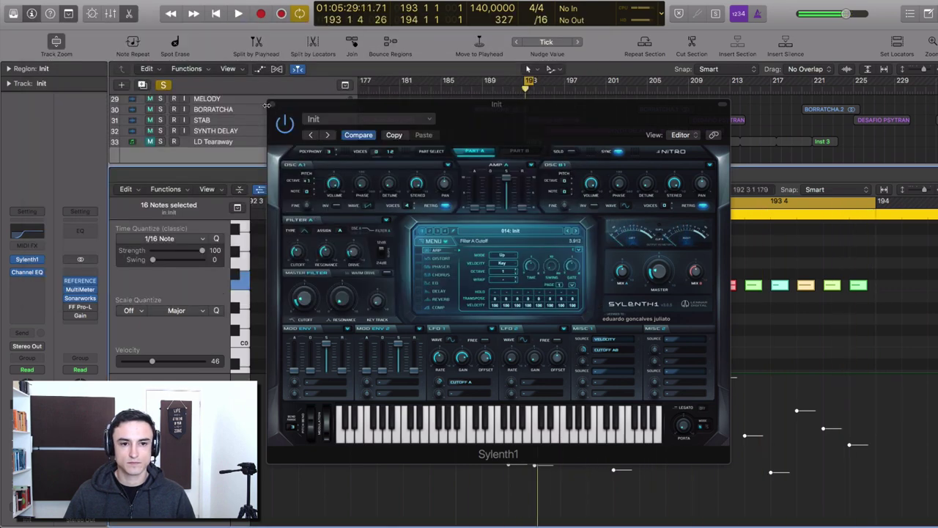
Close the Sylenth1 window and hide the velocity lane to show only the note grid.
left_click(269, 104)
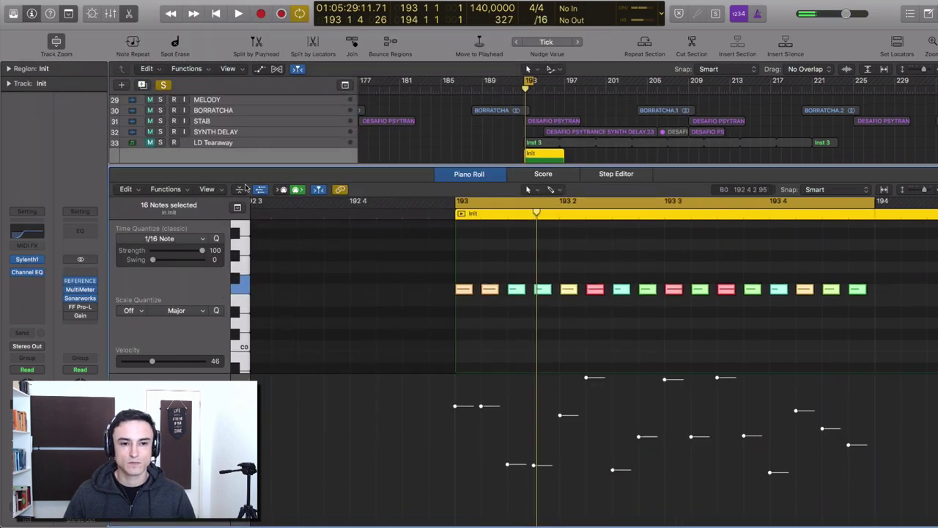
left_click(261, 189)
scroll(638, 378, "right", 3)
scroll(638, 378, "up", 3)
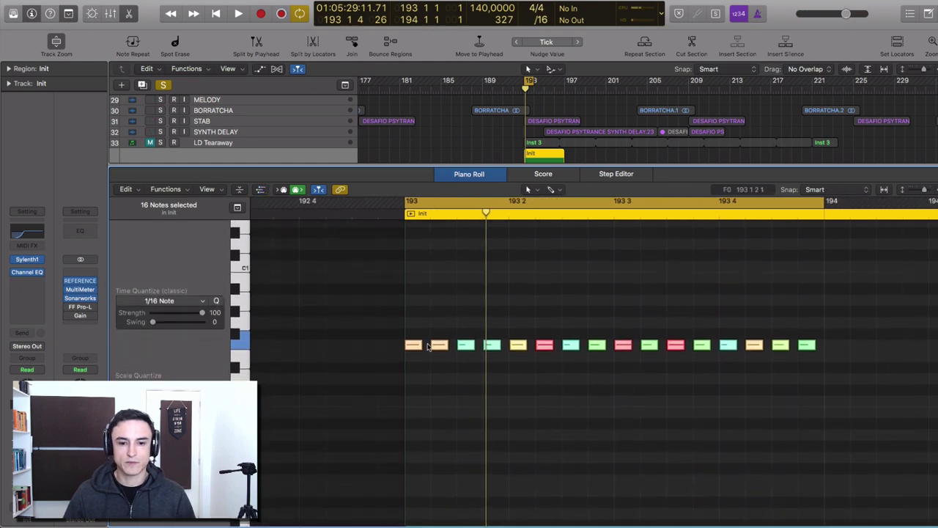
Try raising the third note by one semitone to F#0 and audition the loop.
left_click(437, 327)
mouse_move(468, 345)
left_mouse_down()
mouse_move(465, 279)
mouse_move(462, 335)
left_mouse_up()
key("space")
key("space")
key("space")
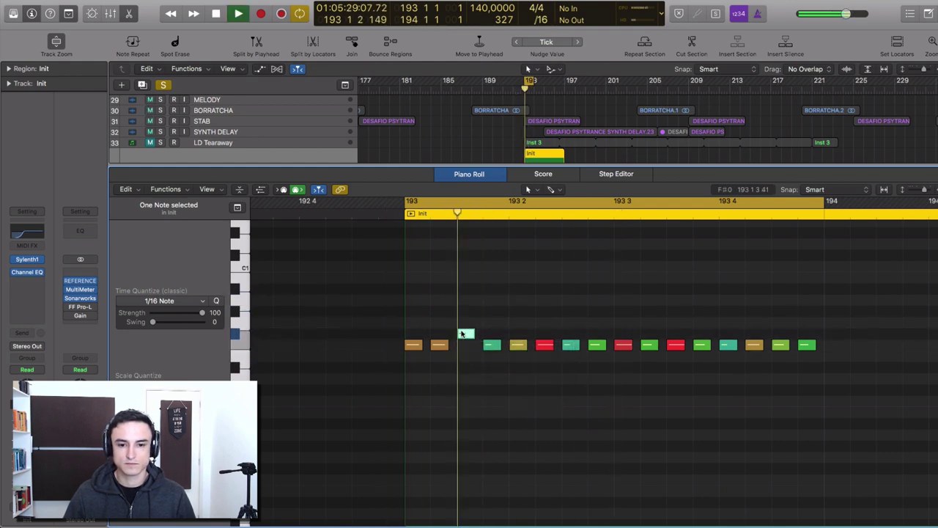
key("space")
Shorten all sixteen notes and raise the fourth one by an octave, auditioning the loop.
left_click_drag(423, 336, 424, 345)
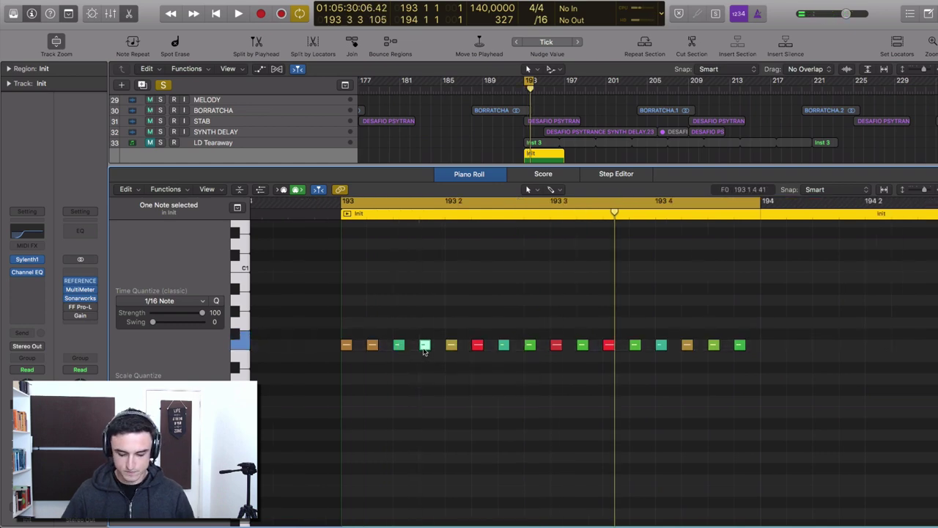
key("alt+shift+Up")
scroll(449, 348, "up", 2)
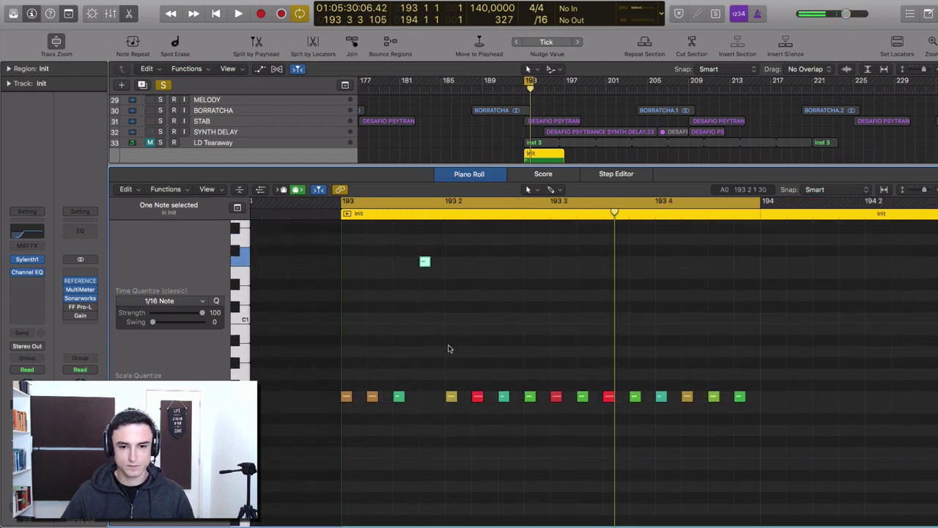
key("space")
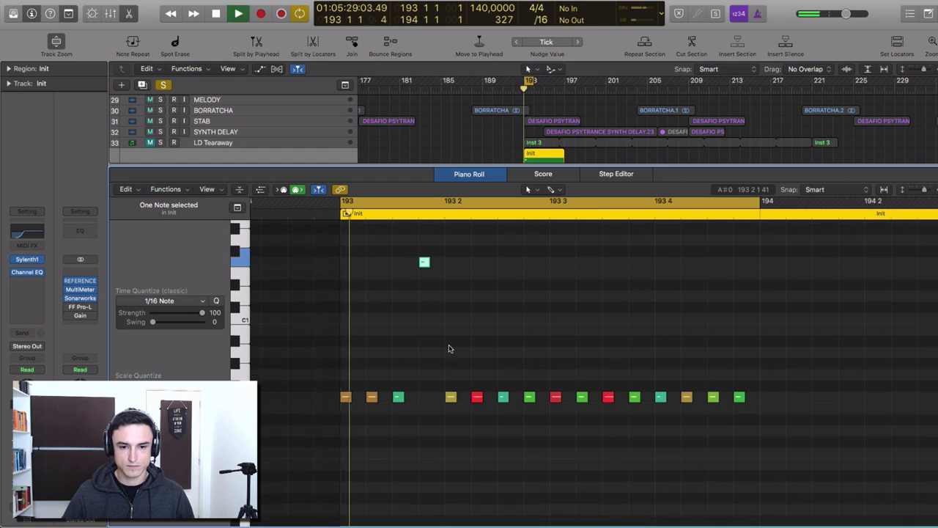
left_click(762, 415)
key("space")
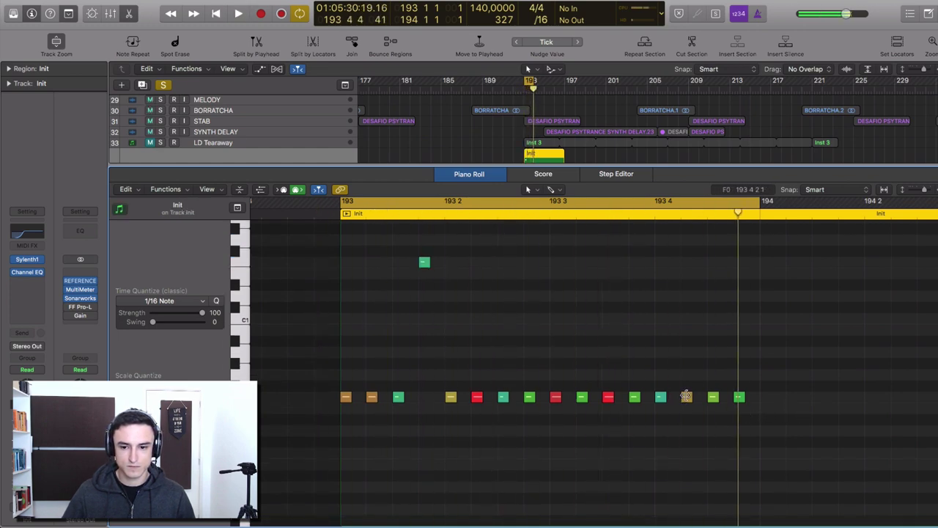
Raise the fifteenth note to G#0 and lengthen it along with the second, sixth, ninth and twelfth notes.
left_click_drag(713, 397, 731, 364)
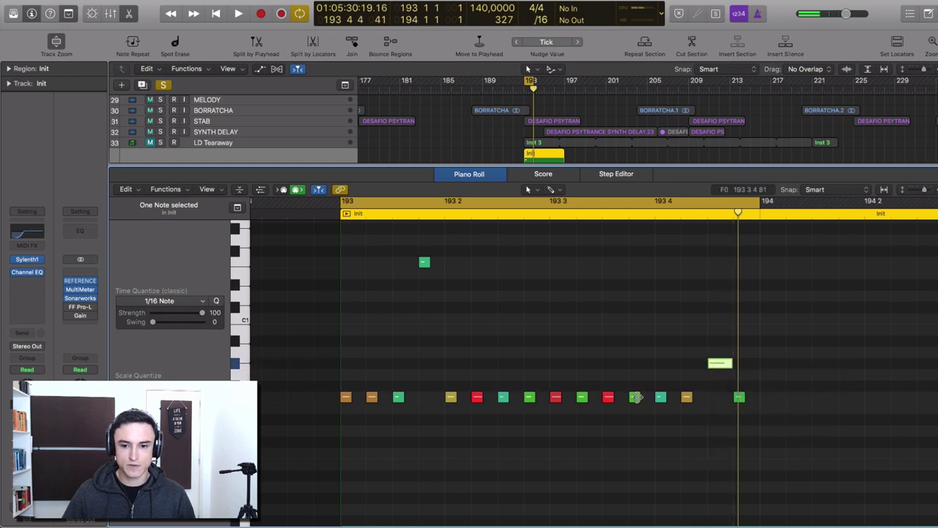
left_click_drag(636, 397, 649, 396)
left_click_drag(561, 397, 572, 397)
left_click(503, 398)
left_click_drag(484, 400, 493, 399)
left_click_drag(376, 398, 389, 398)
Play the edited sequence, reopen Sylenth1, and sweep Filter A's cutoff.
key("space")
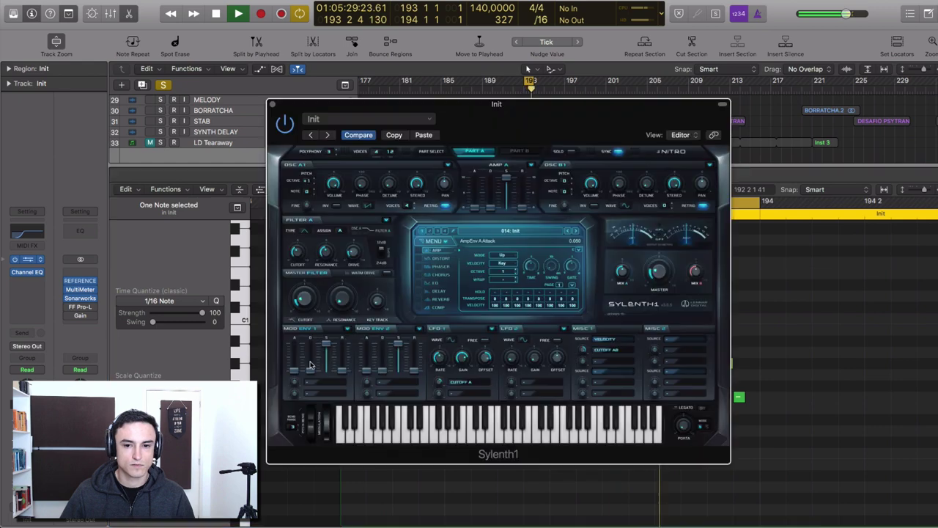
left_click(27, 259)
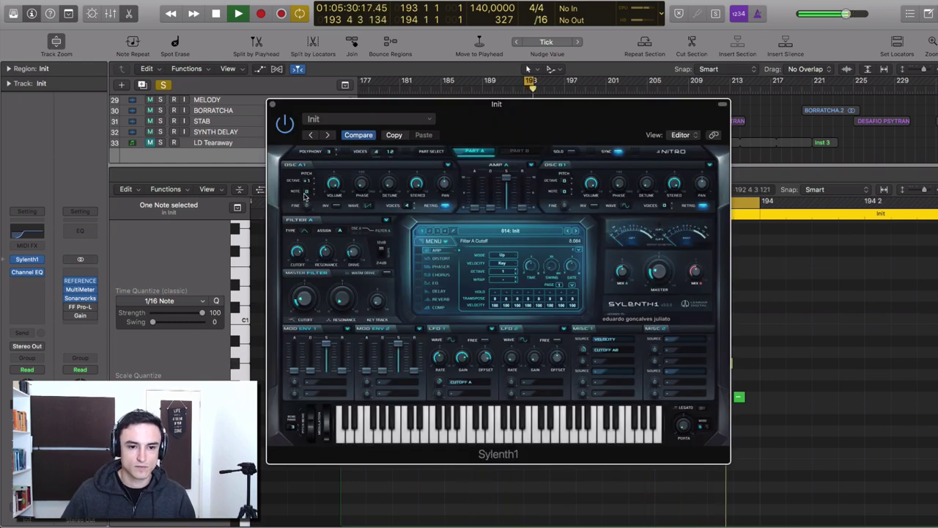
left_click_drag(296, 251, 302, 277)
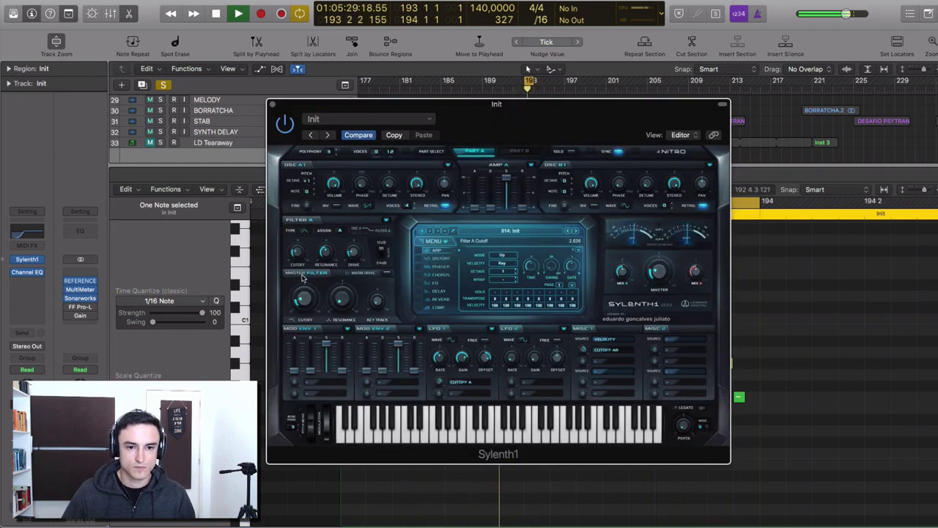
Enable Sylenth1's EQ and its OverDrive distortion, auditioning the loop.
left_click(438, 283)
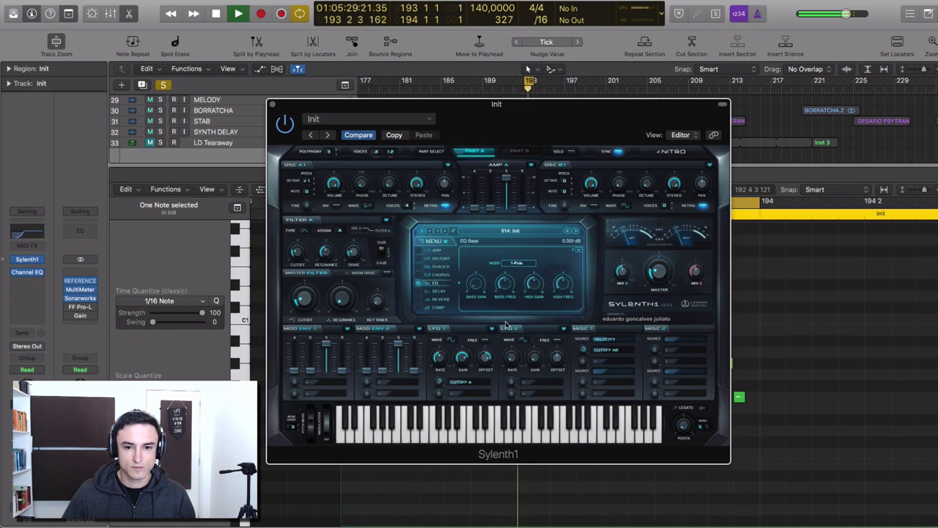
key("space")
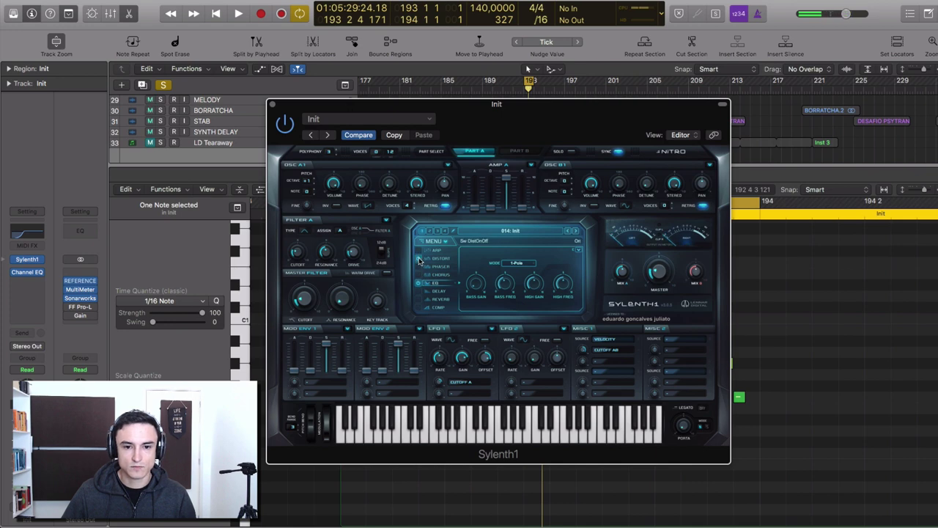
left_click(420, 259)
key("space")
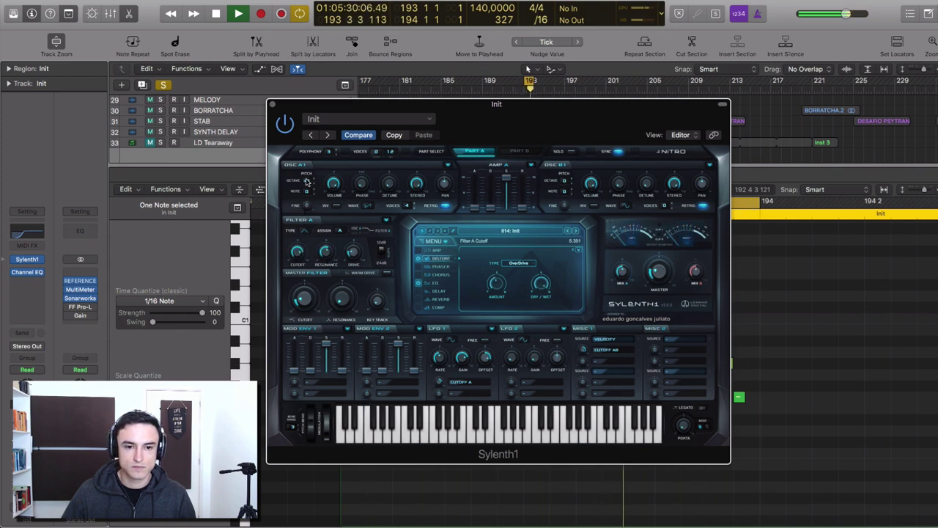
Set oscillator A1 to 8 voices with retrigger off and octave 0, sweeping Filter A's cutoff while auditioning.
key("space")
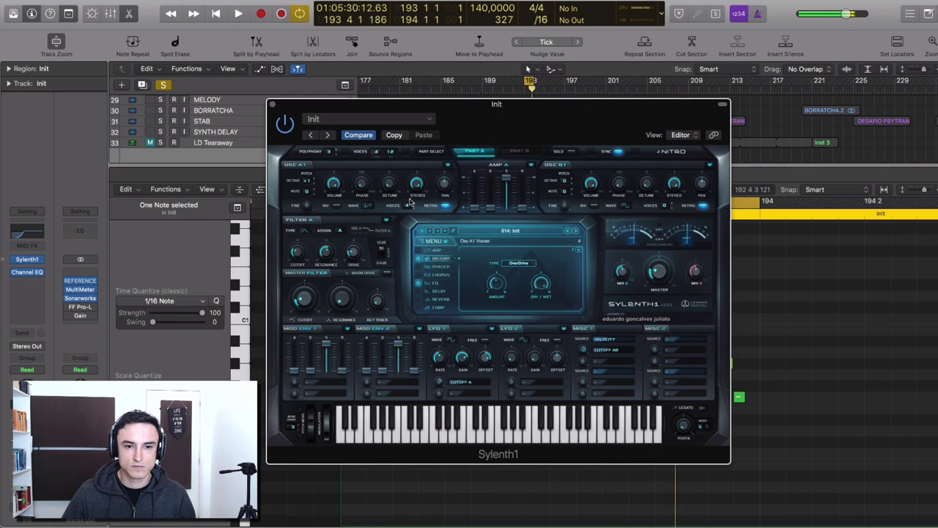
key("space")
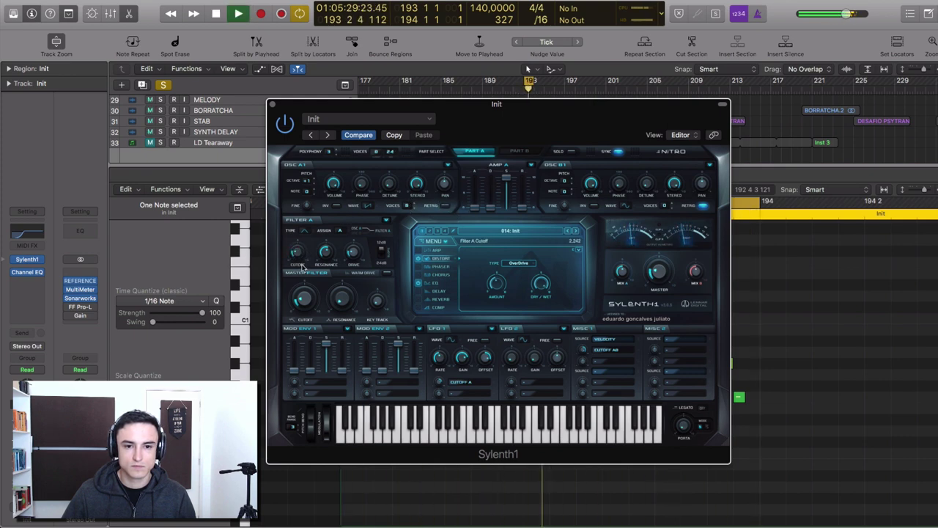
key("space")
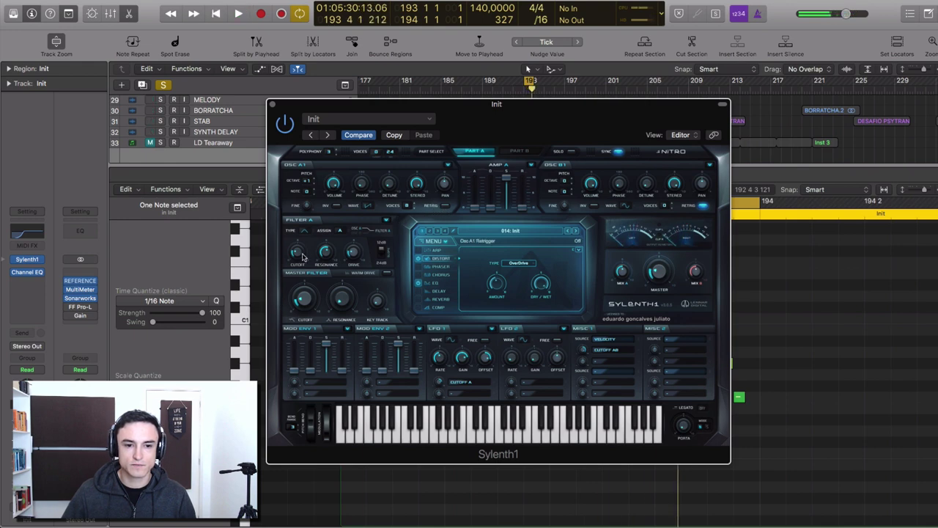
key("space")
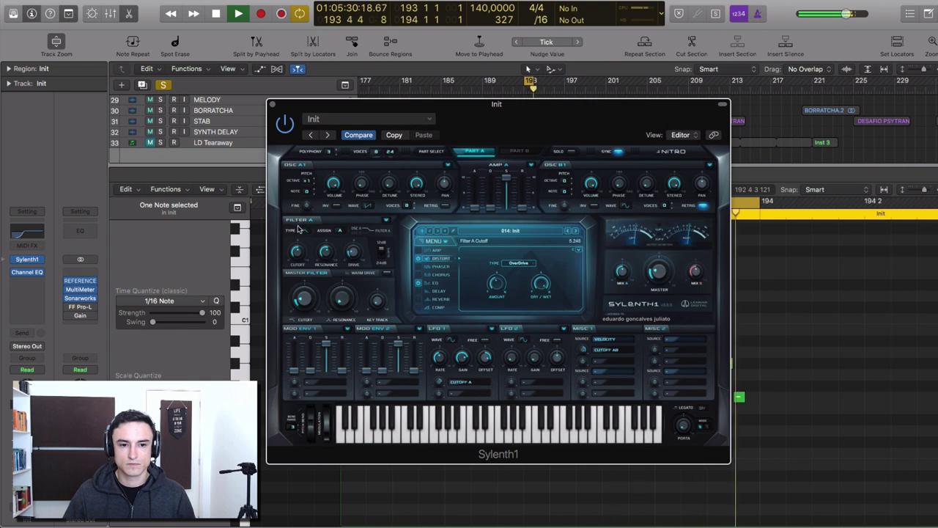
left_click_drag(306, 193, 306, 199)
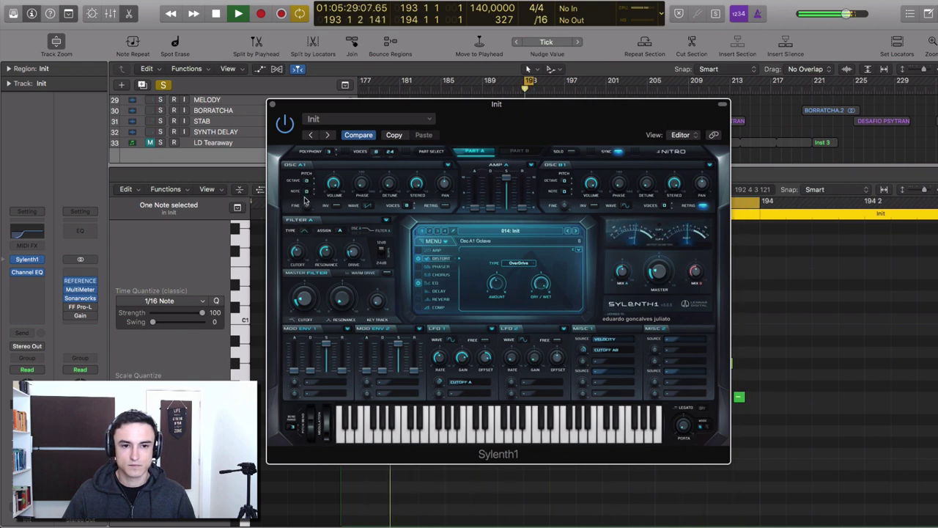
mouse_move(298, 252)
left_mouse_down()
mouse_move(305, 292)
mouse_move(305, 268)
left_mouse_up()
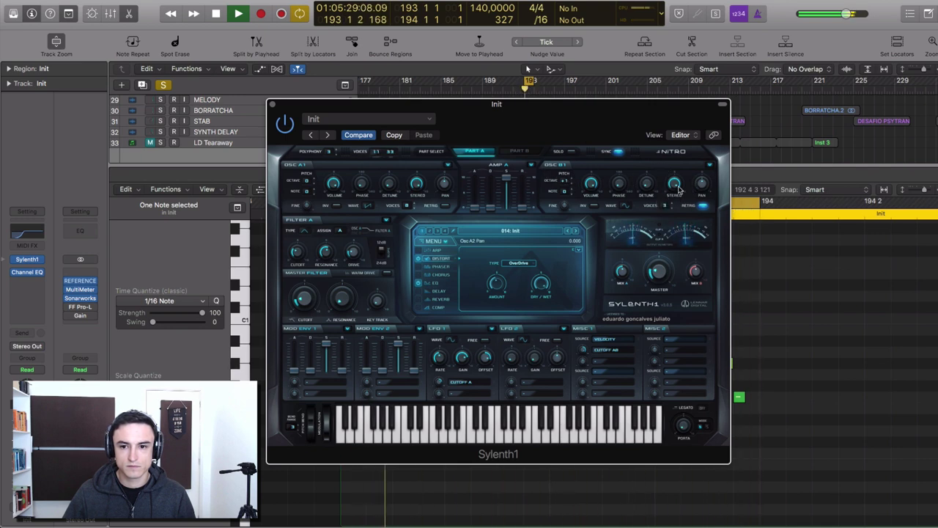
Set up oscillator A2 with octave +1, retrigger off, a Saw waveform and 2 voices during playback.
key("space")
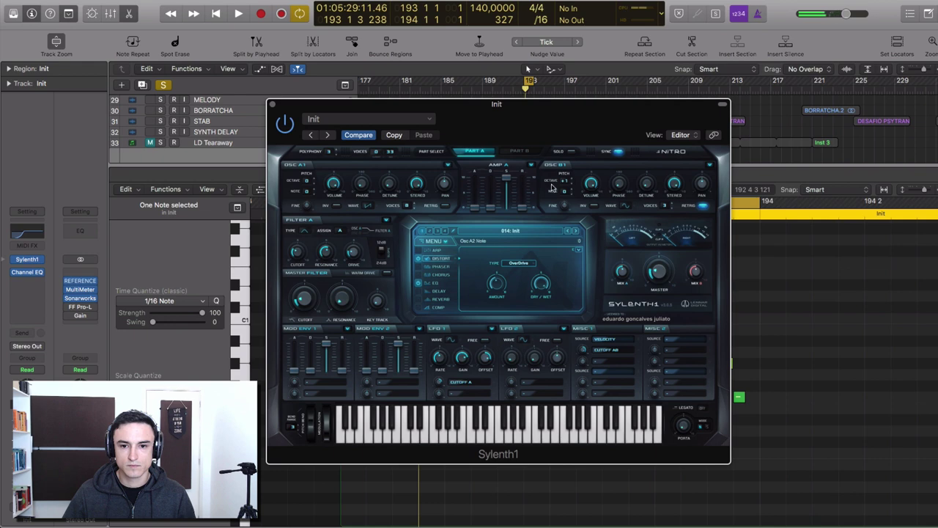
key("space")
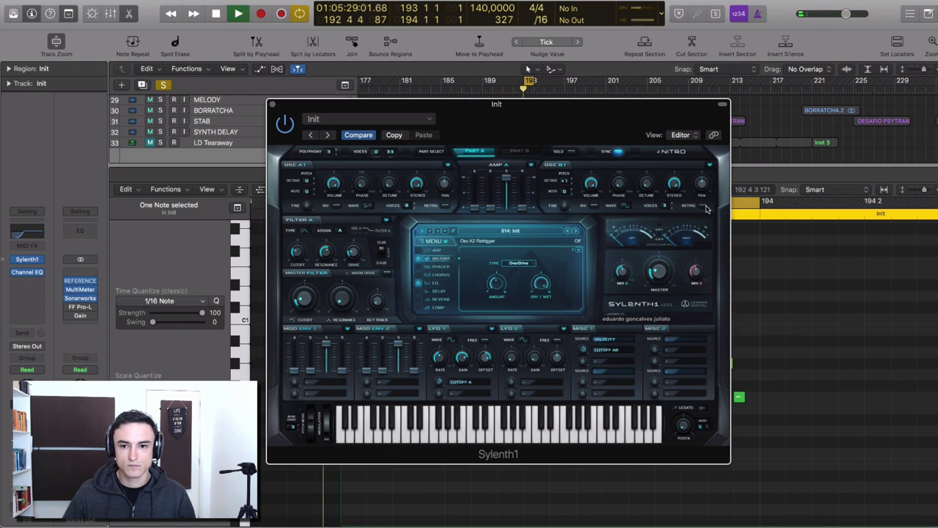
left_click(626, 205)
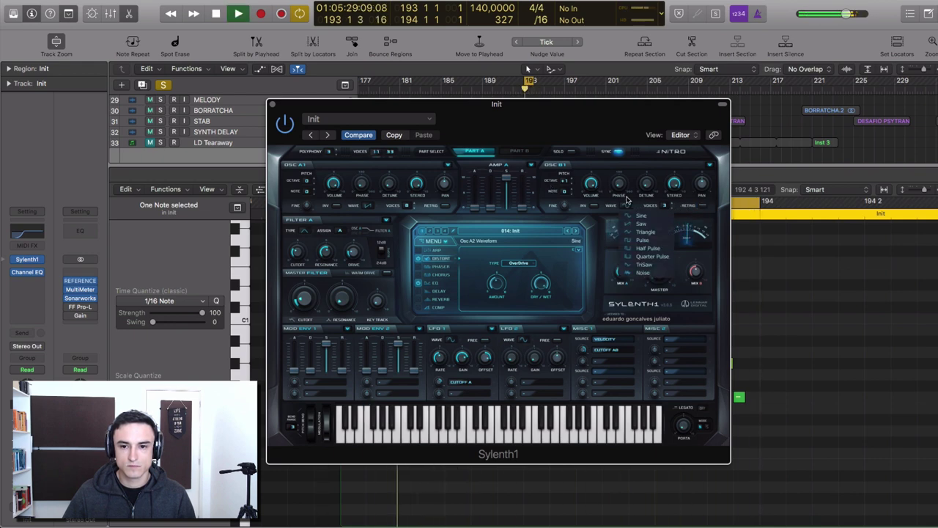
left_click(644, 224)
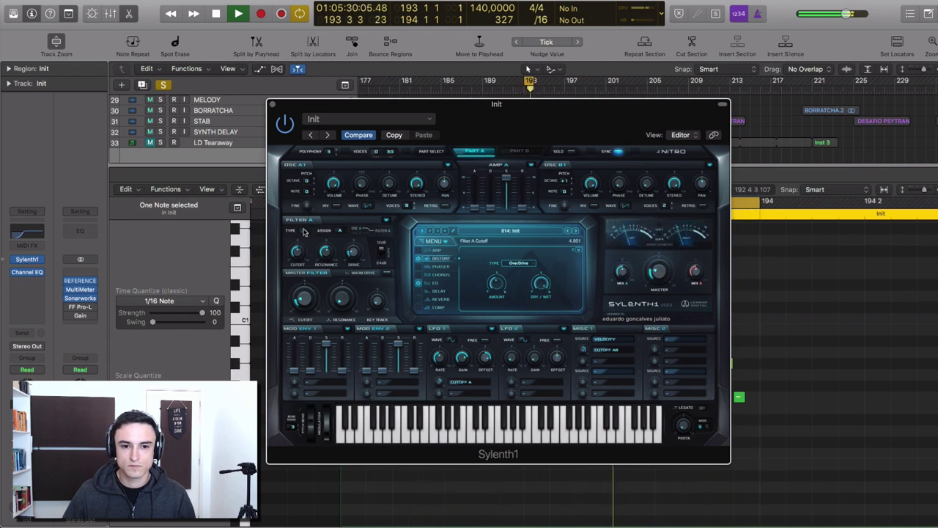
Switch Filter A's slope to 24 dB and lower LFO 1's offset while auditioning the loop.
left_click(379, 251)
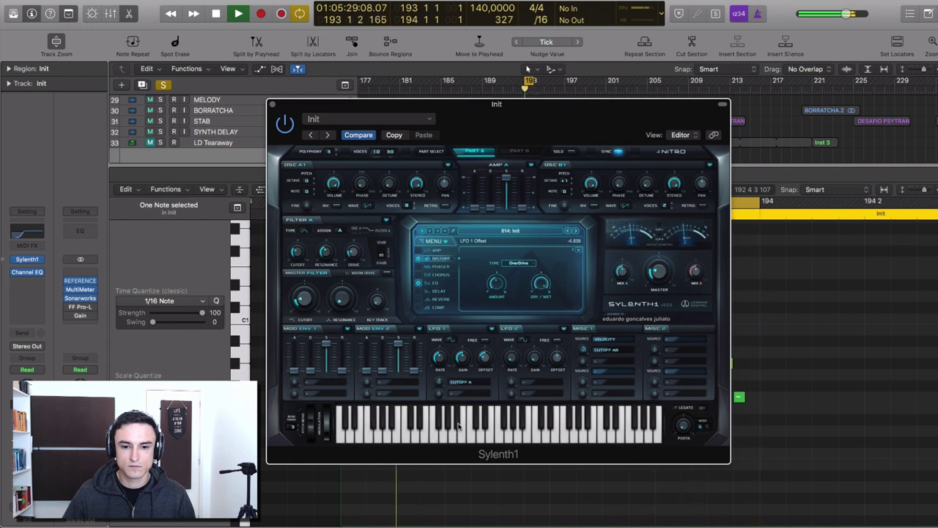
key("space")
Enable Sylenth1's Delay effect and audition the loop while adjusting Filter A's cutoff.
left_click(441, 292)
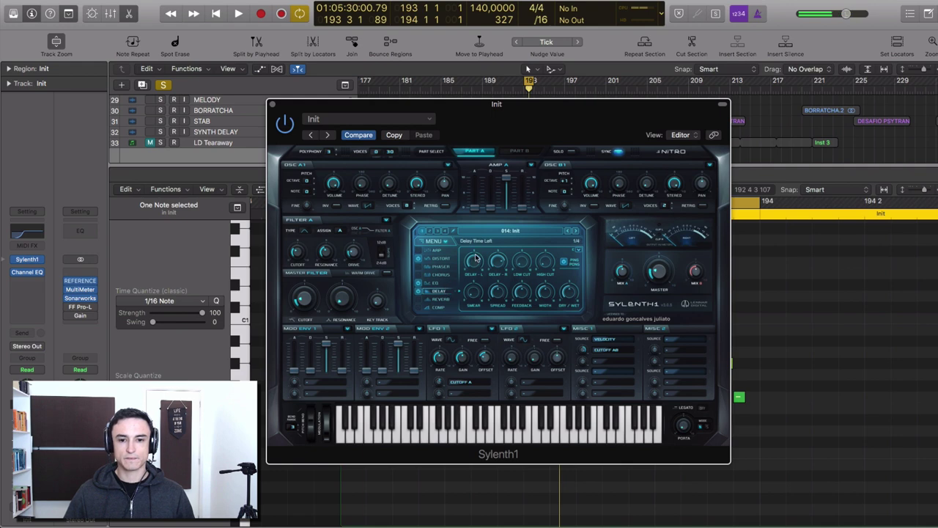
key("space")
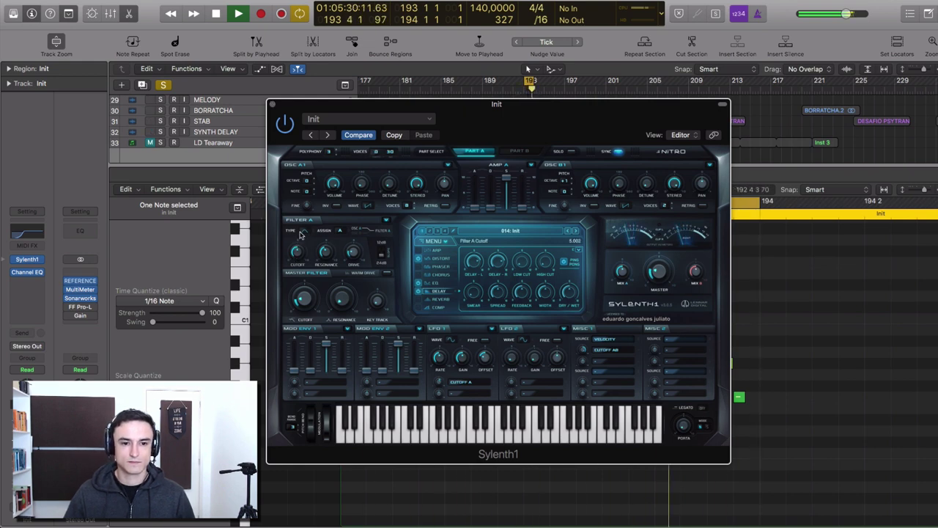
Adjust Filter A's cutoff and set its resonance to about 6.8 while auditioning the loop.
left_click_drag(300, 235, 318, 208)
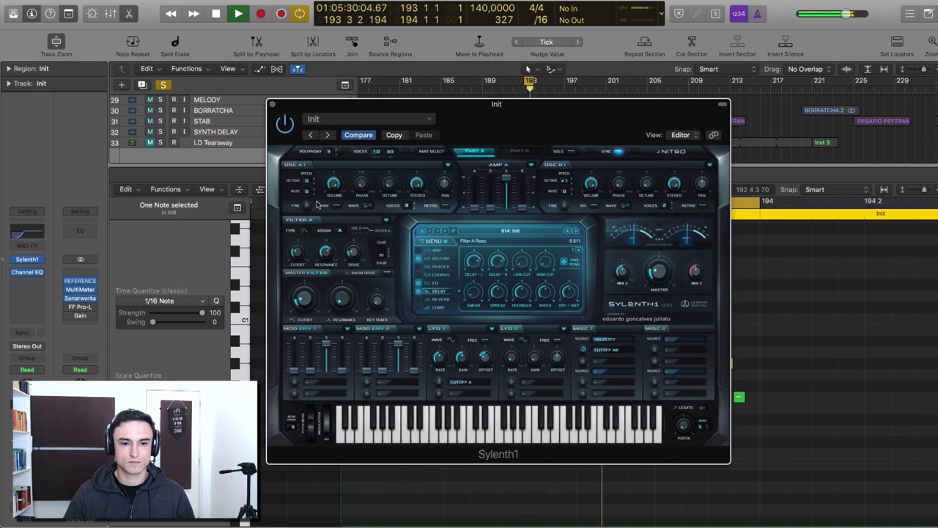
key("space")
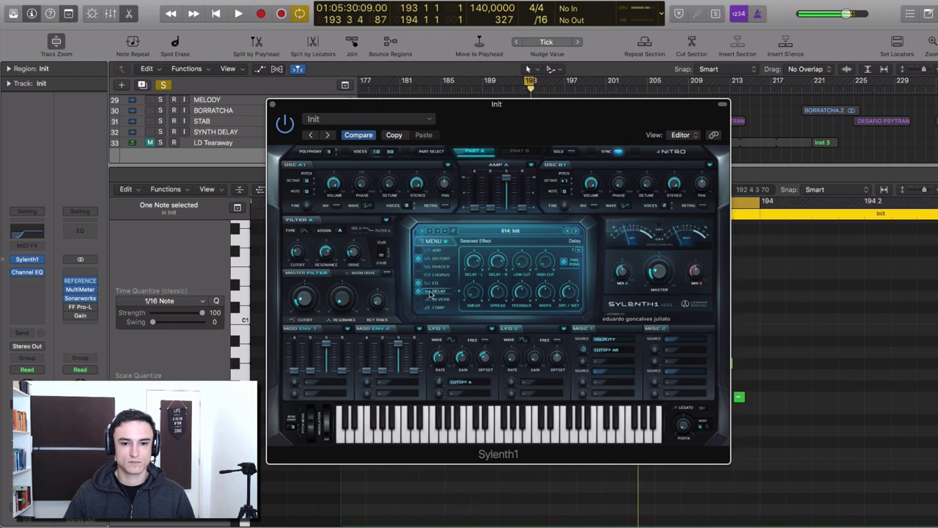
Enable Sylenth1's Phaser effect and set its LR offset to about 4.3 while auditioning the loop.
left_click(421, 266)
key("space")
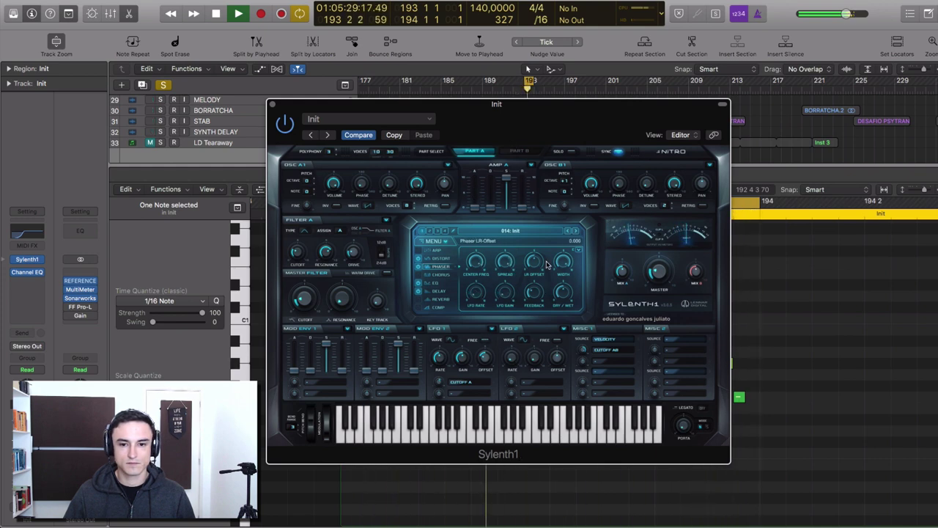
left_click_drag(538, 253, 537, 170)
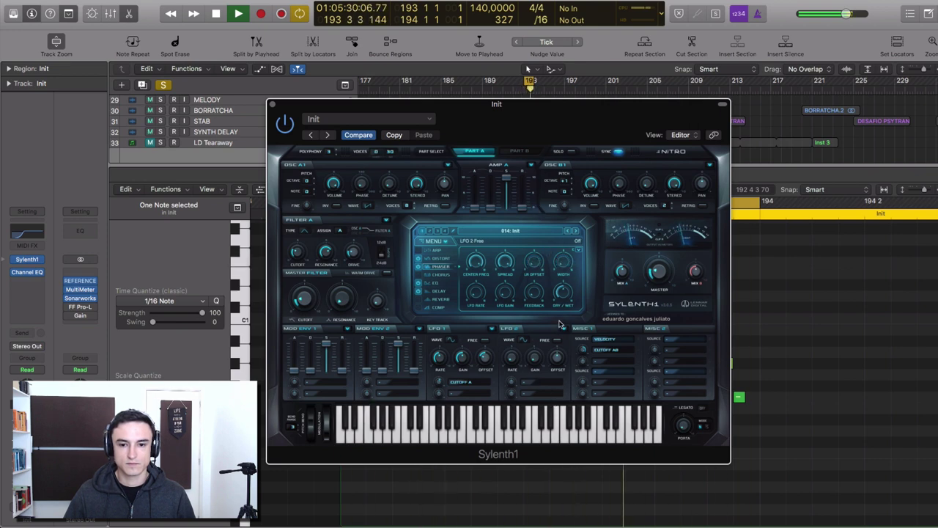
key("space")
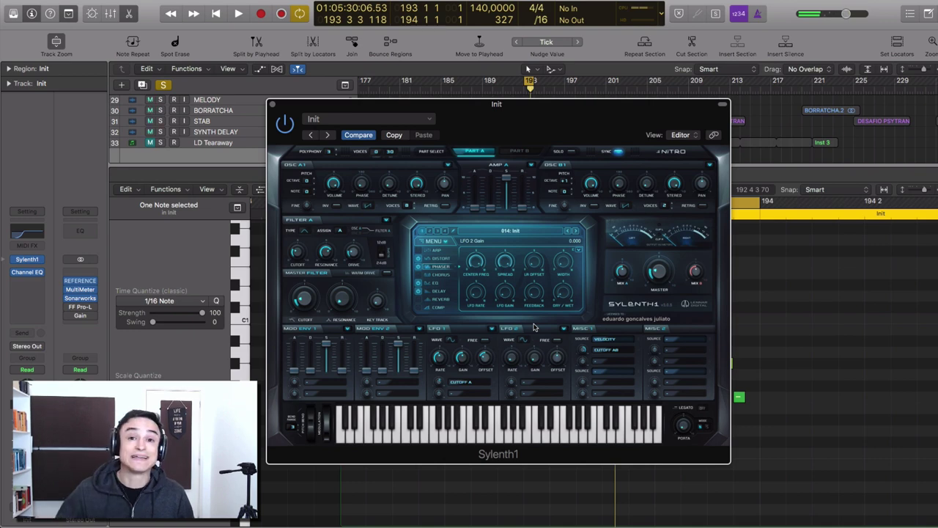
key("space")
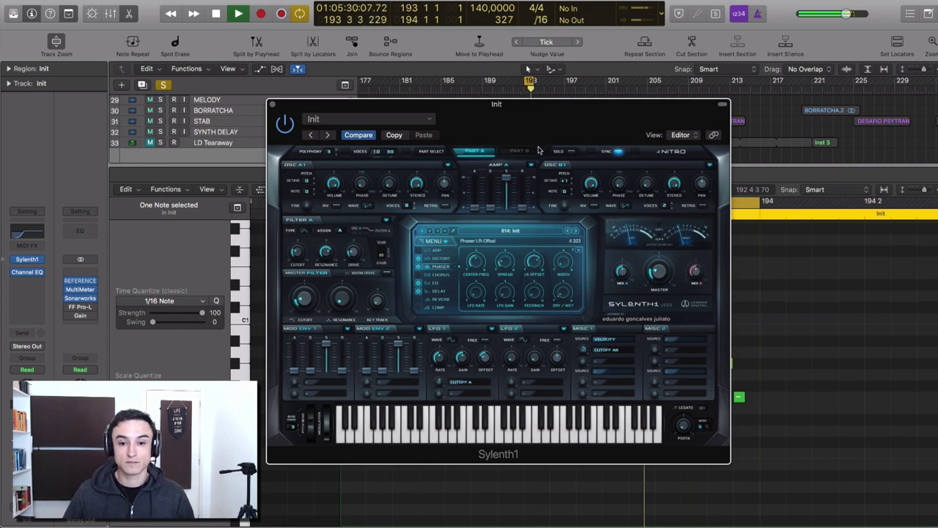
key("space")
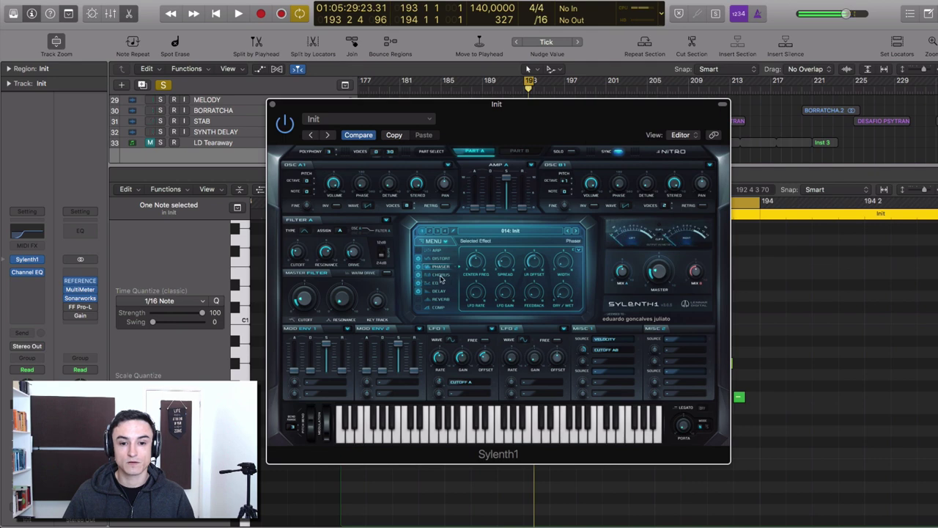
Enable the Chorus effect, adjust its dry/wet mix, and audition the sequence with the synth window closed.
left_click(439, 275)
key("space")
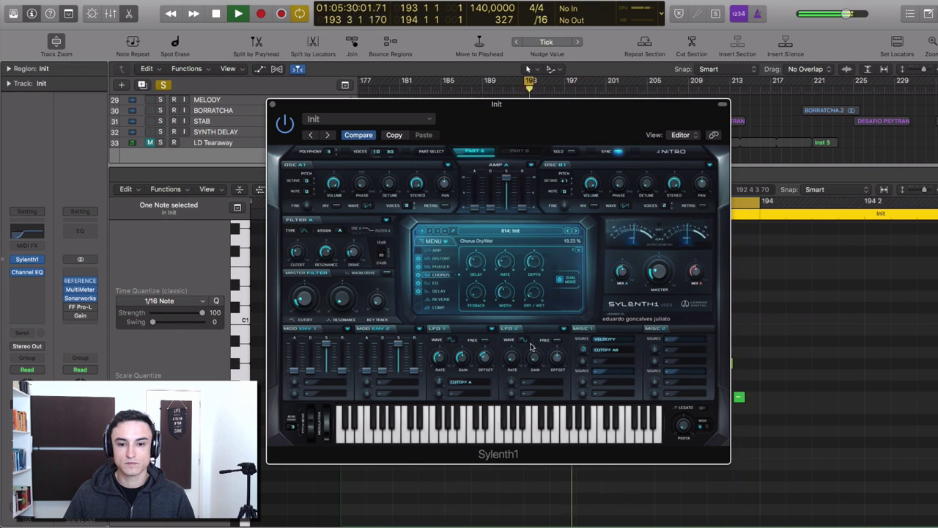
key("space")
left_click(273, 104)
key("space")
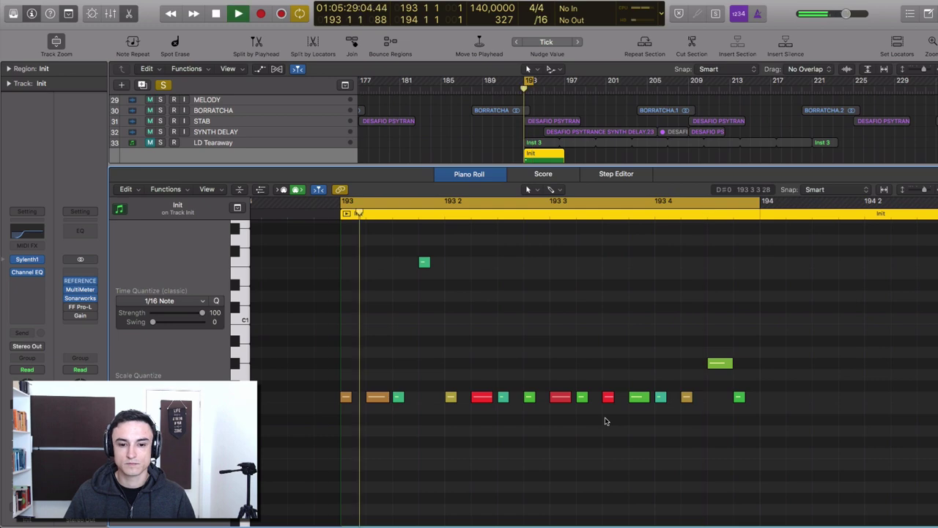
key("space")
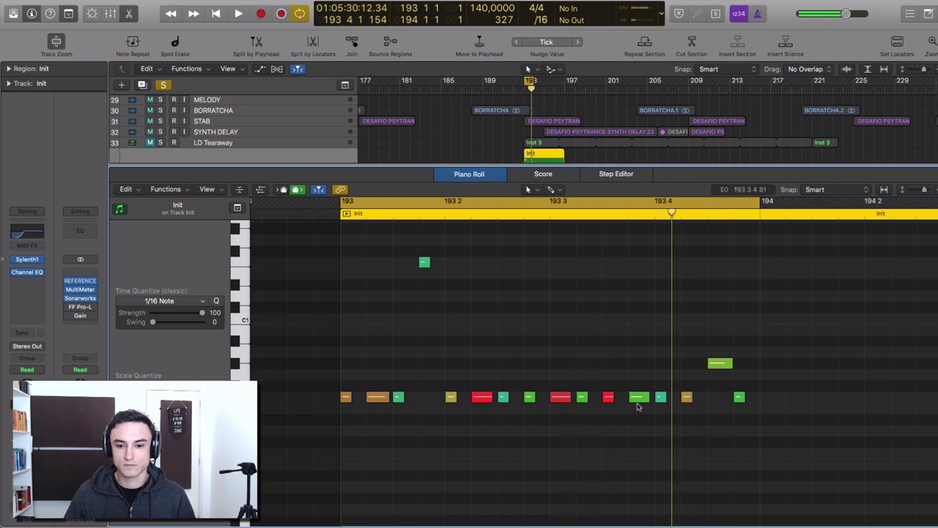
Set the grid division to /32 and replace the longer green F0 note just before 193 4 with two very short notes.
right_click(615, 330)
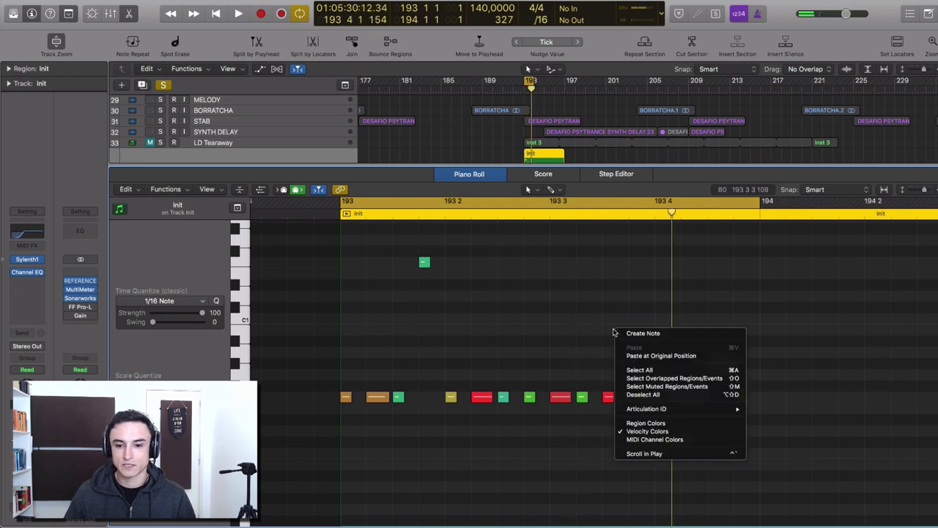
left_click(547, 22)
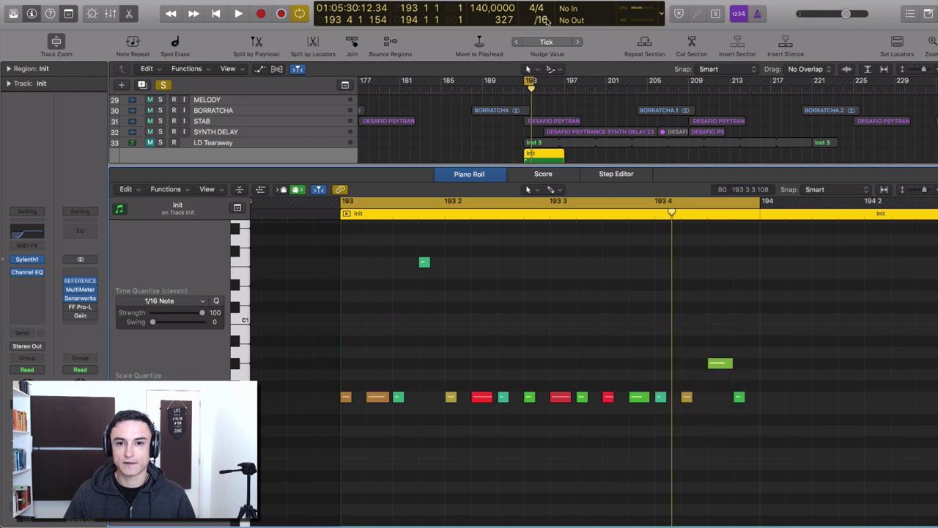
left_click(539, 20)
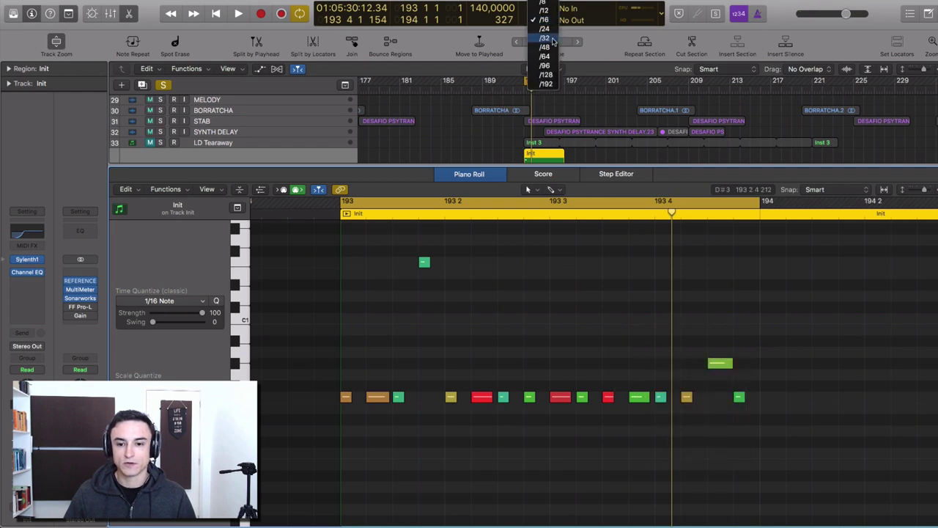
left_click(552, 38)
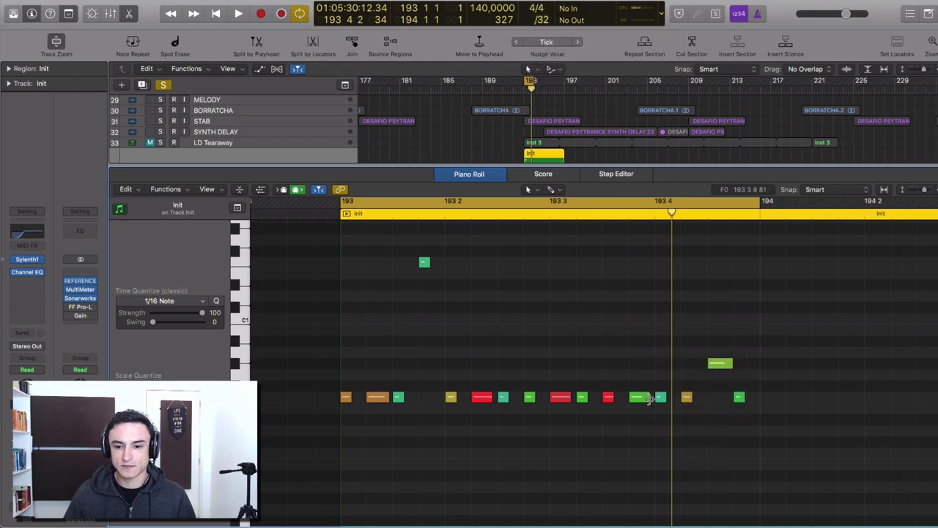
left_click_drag(649, 399, 636, 408)
left_click(646, 400, "super")
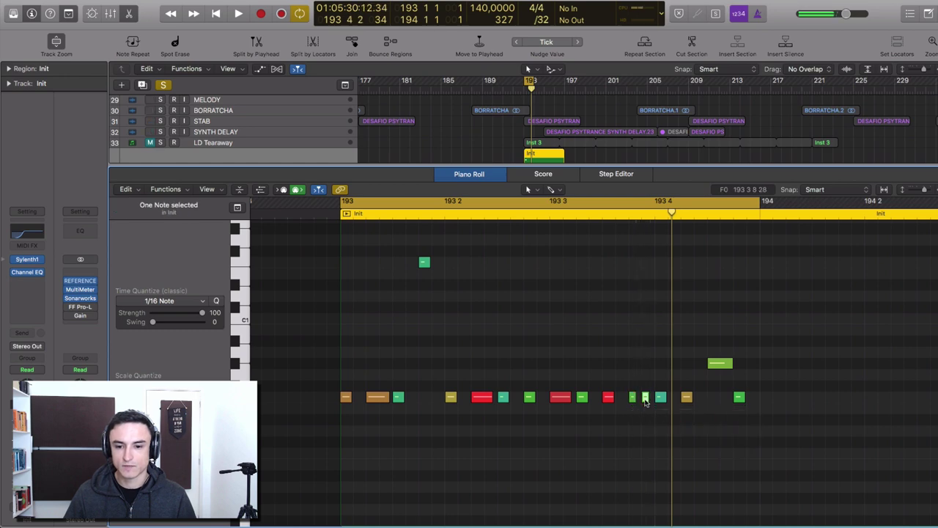
Move the red F0 note at 193 3 5 up to C1 and lengthen it while the loop plays.
left_click(610, 397)
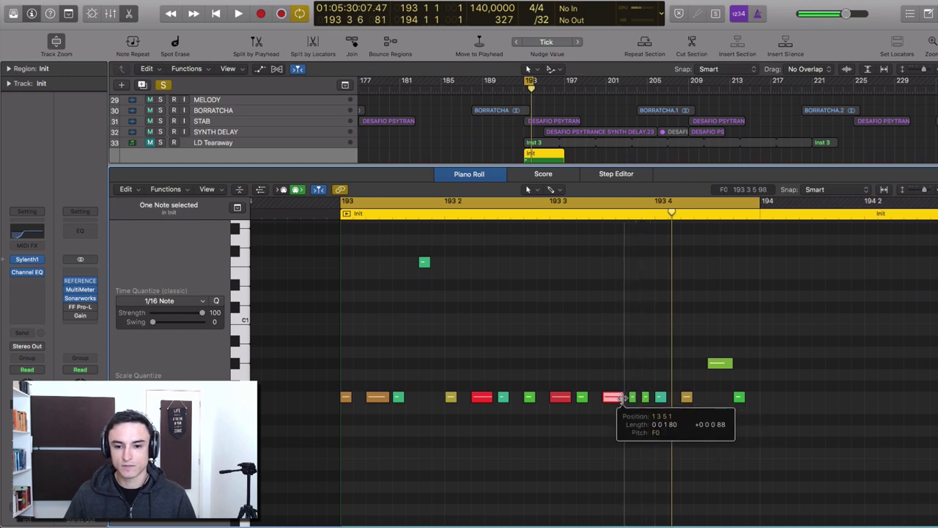
left_click_drag(612, 396, 622, 320)
key("space")
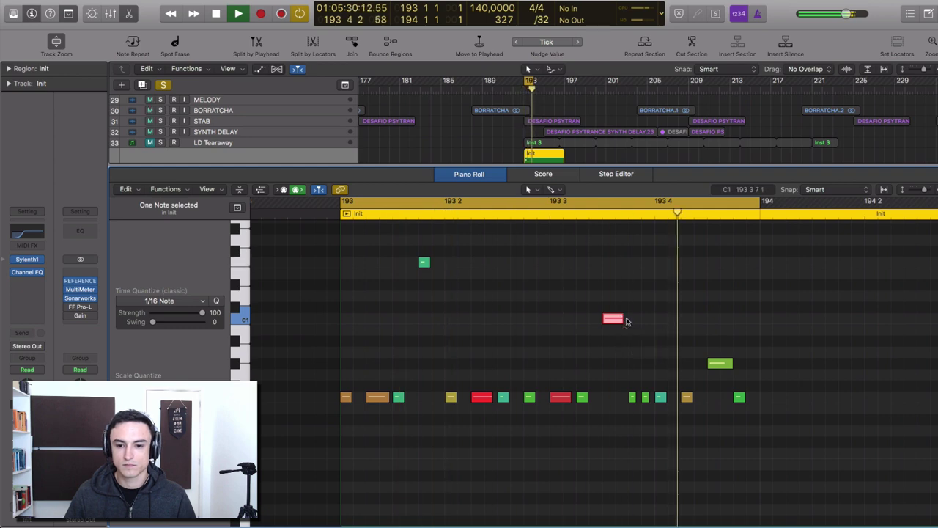
left_click_drag(622, 319, 628, 319)
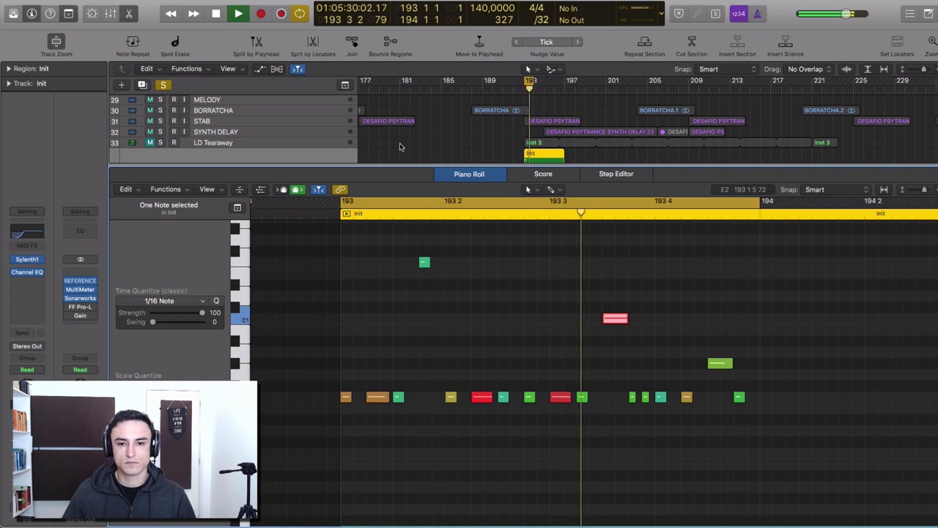
Turn on Mono Legato in Sylenth1 and adjust the portamento time while auditioning the loop.
scroll(222, 143, "down", 2)
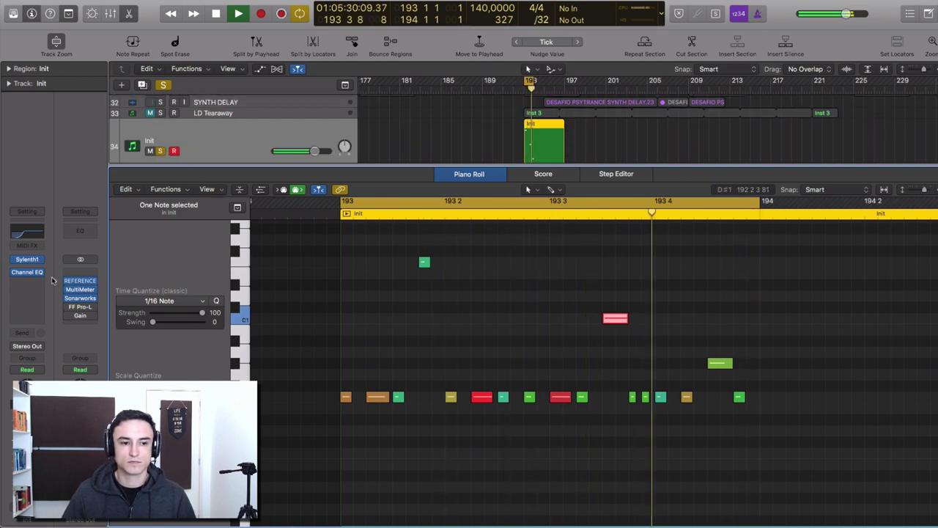
key("space")
left_click(28, 259)
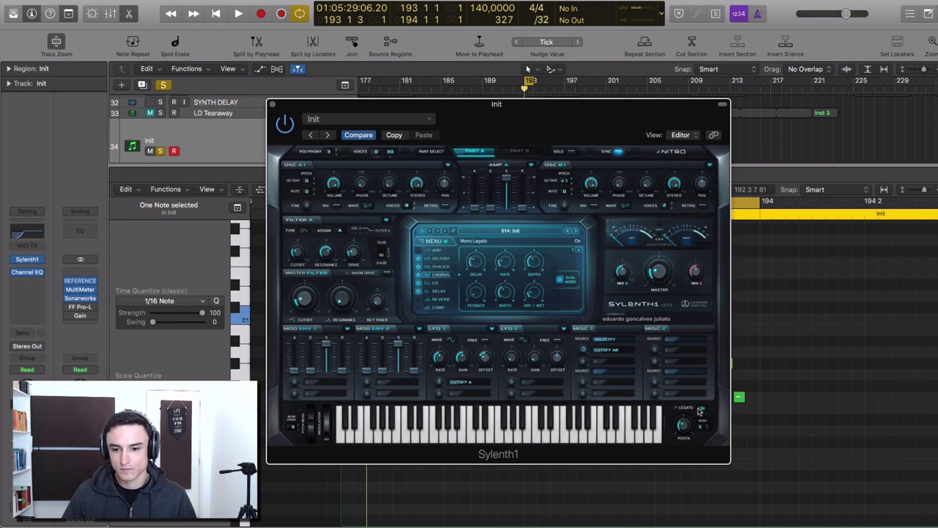
key("space")
left_click_drag(686, 433, 685, 425)
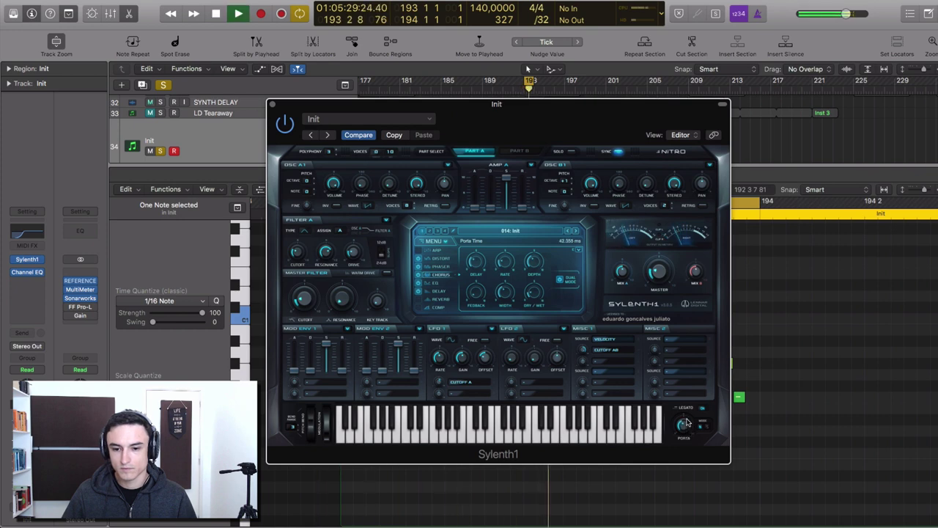
left_click_drag(691, 350, 678, 406)
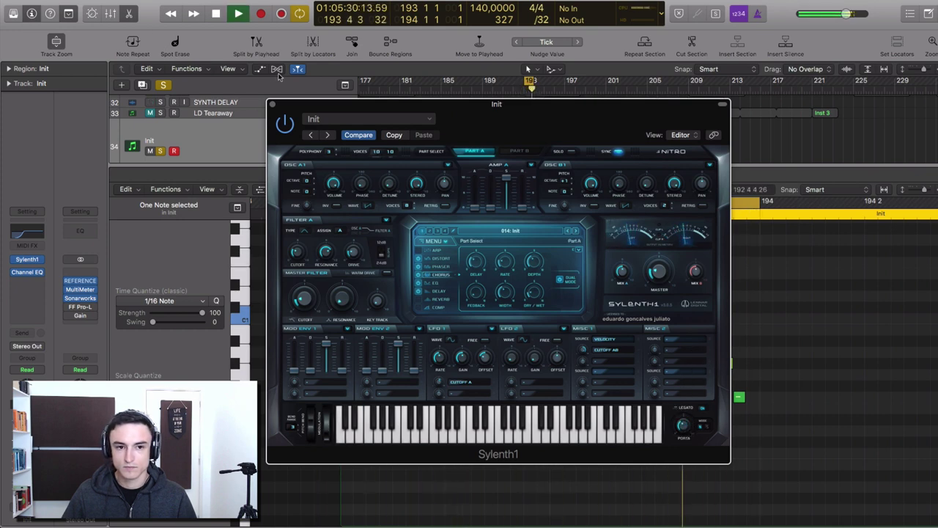
left_click(273, 104)
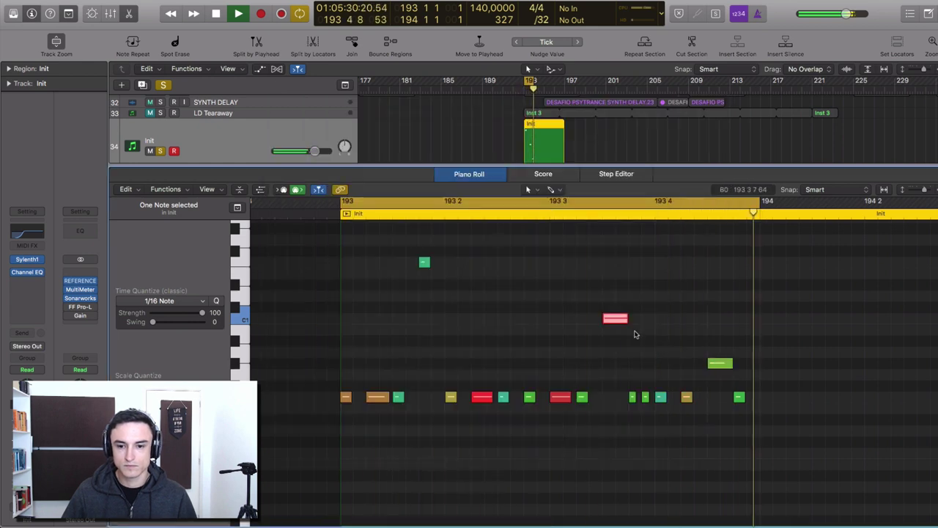
Lengthen the green F0 note at 193 3 3 and the high F1 note before 193 2.
mouse_move(627, 318)
left_mouse_down()
mouse_move(641, 317)
mouse_move(628, 330)
left_mouse_up()
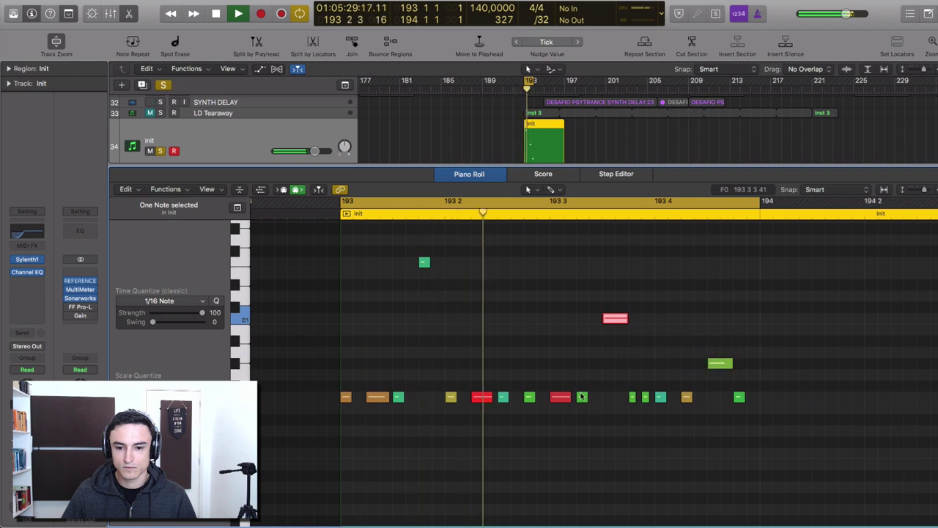
left_click(609, 394)
left_click_drag(589, 399, 608, 394)
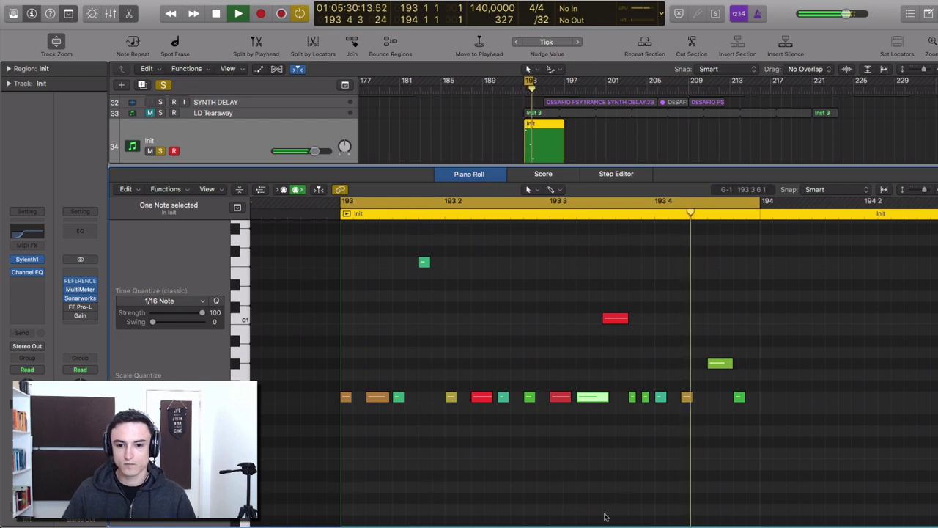
left_click_drag(427, 264, 450, 262)
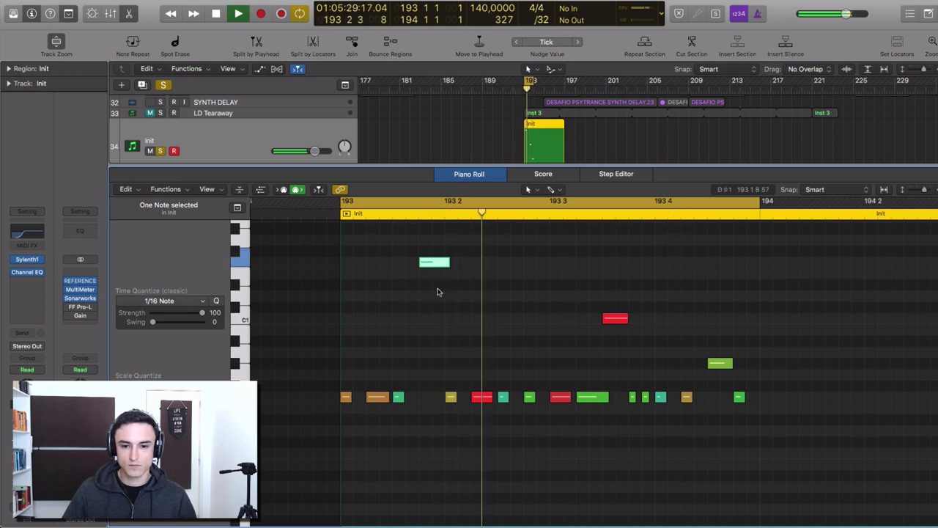
Move the F0 note at 193 2 5 up to B0 and extend it to just before 193 3.
key("space")
left_click(504, 396)
left_click_drag(506, 386, 532, 329)
key("space")
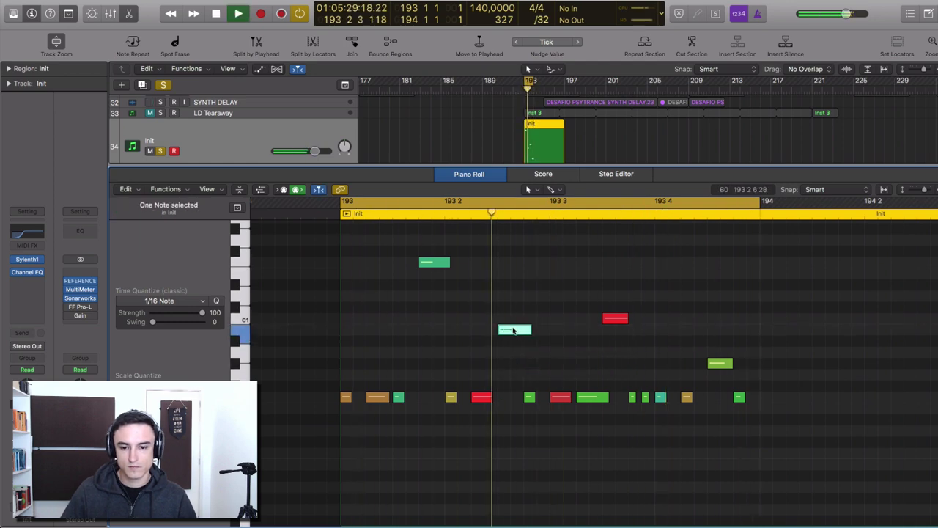
left_click_drag(530, 332, 526, 340)
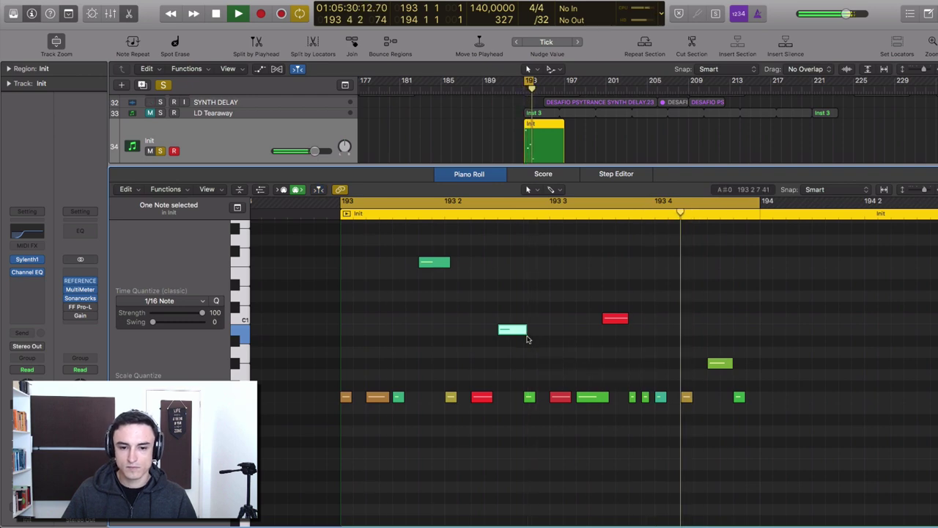
Reopen Sylenth1 and enable its Reverb effect during playback.
left_click(30, 260)
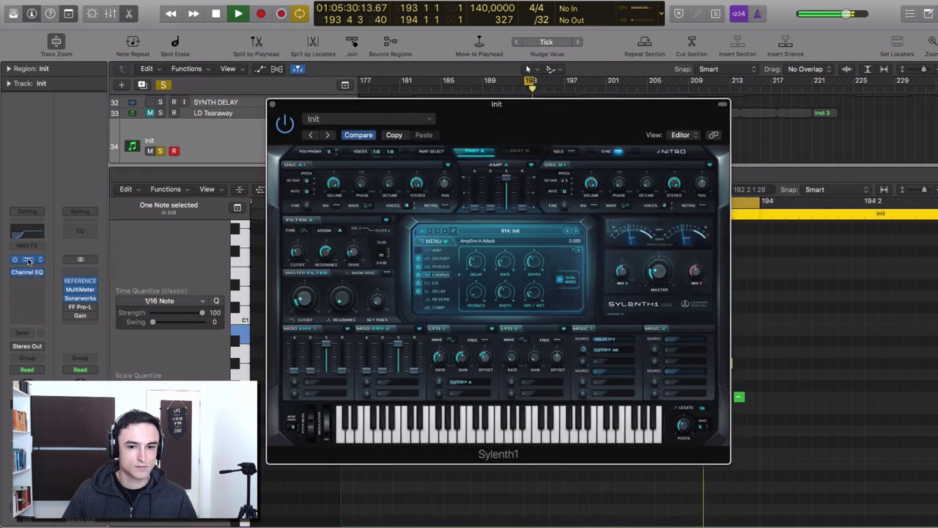
left_click(438, 290)
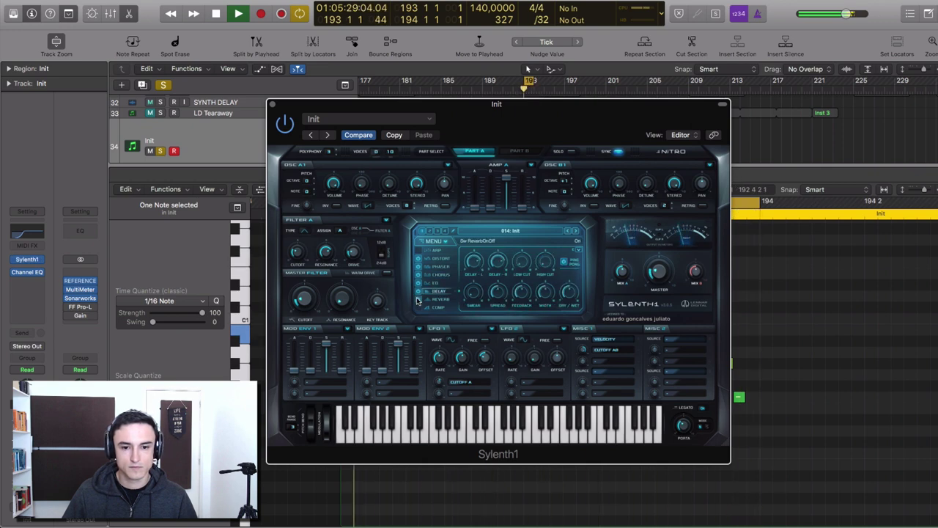
left_click(438, 300)
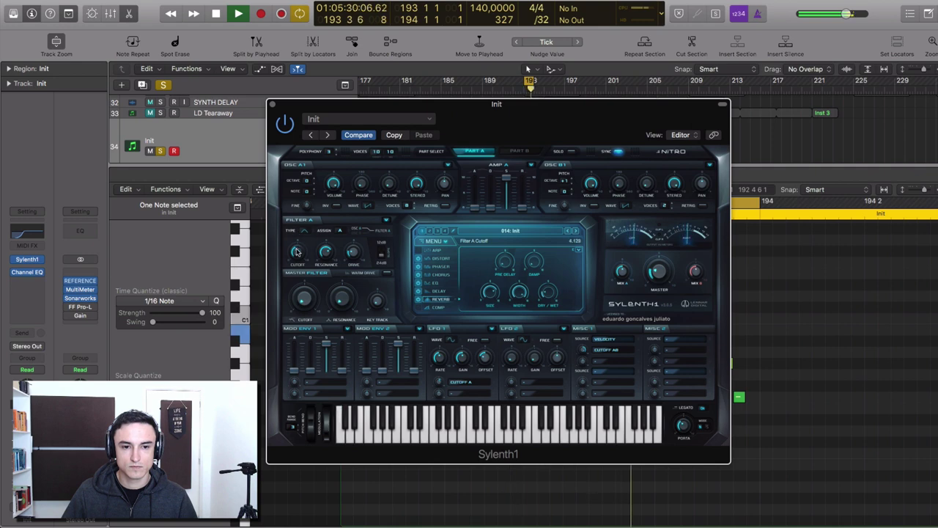
Set Filter A's cutoff to about 4 and LFO 1's rate to 1/8D while the loop plays.
left_click_drag(296, 251, 299, 262)
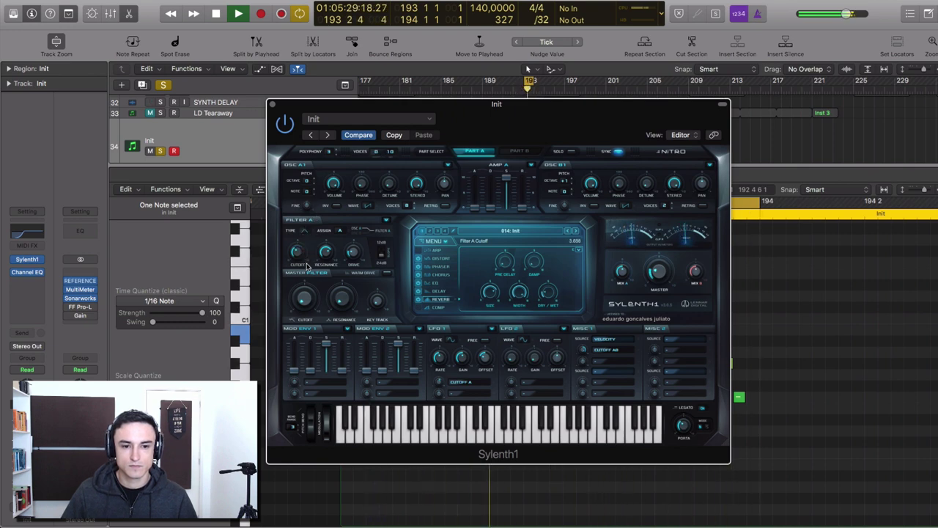
left_click_drag(306, 266, 308, 268)
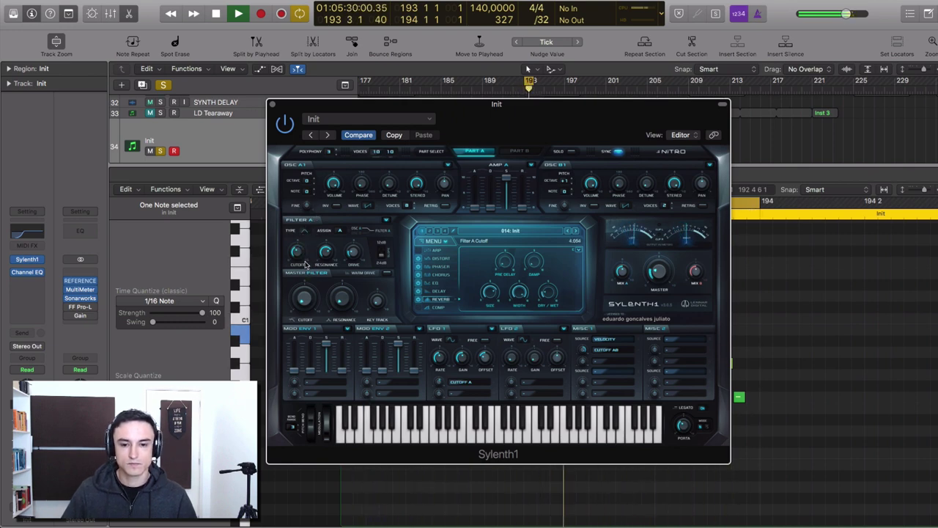
left_click_drag(438, 384, 439, 355)
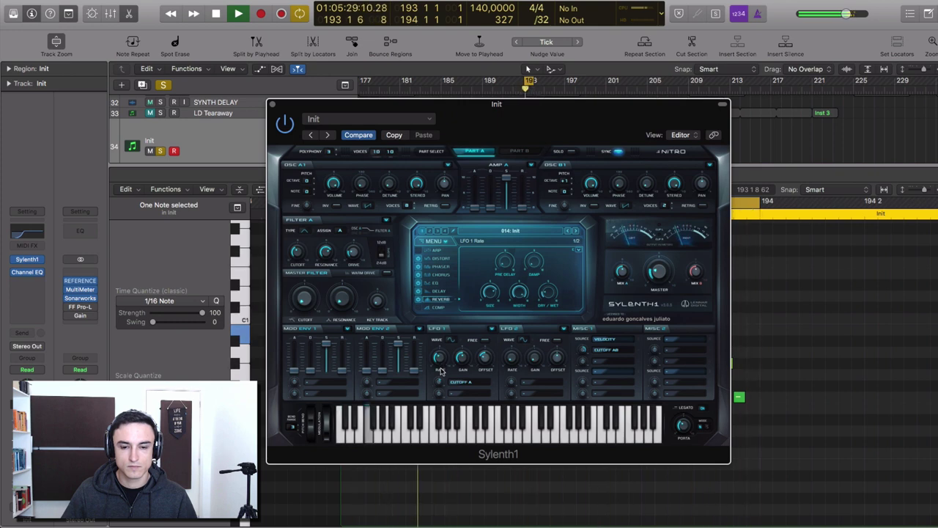
left_click_drag(445, 351, 445, 354)
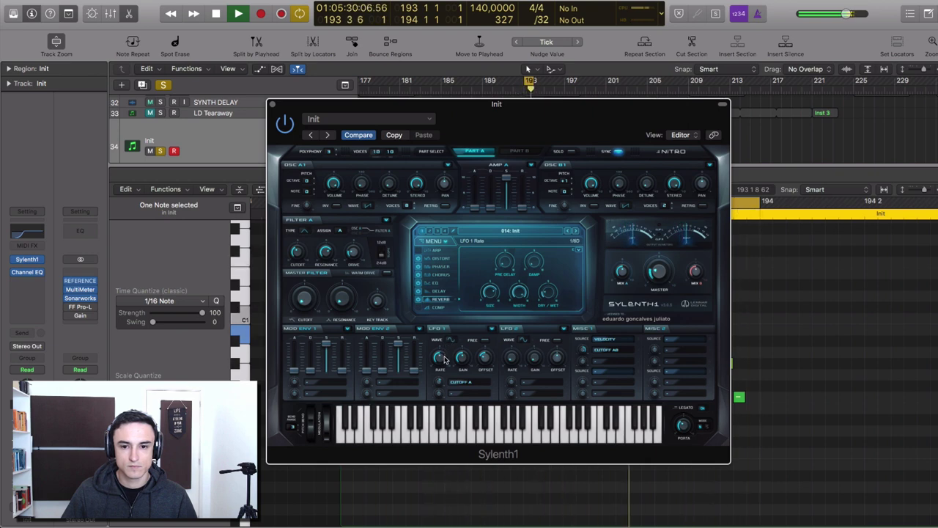
Raise LFO 1's gain in Sylenth1, and close the open Sandman Pro and Sylenth1 plugin windows.
left_click_drag(463, 362, 470, 290)
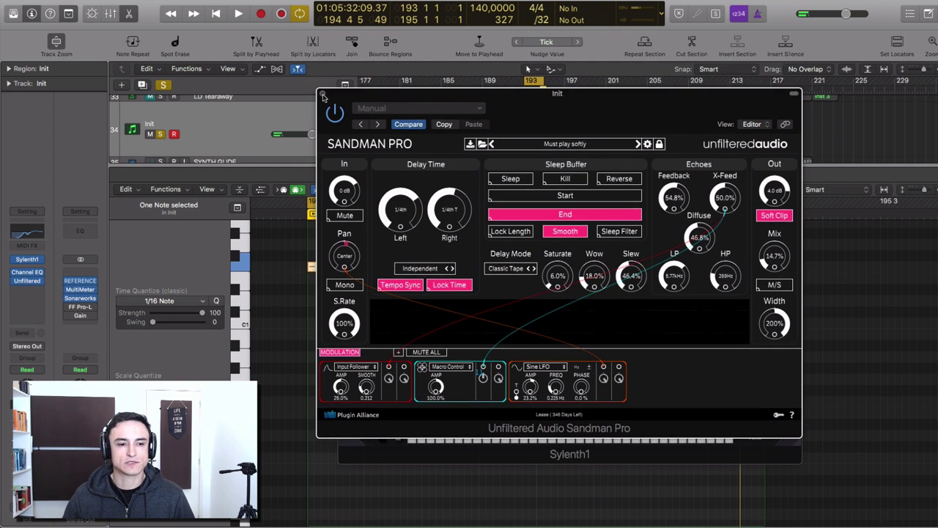
left_click(322, 95)
left_click(344, 104)
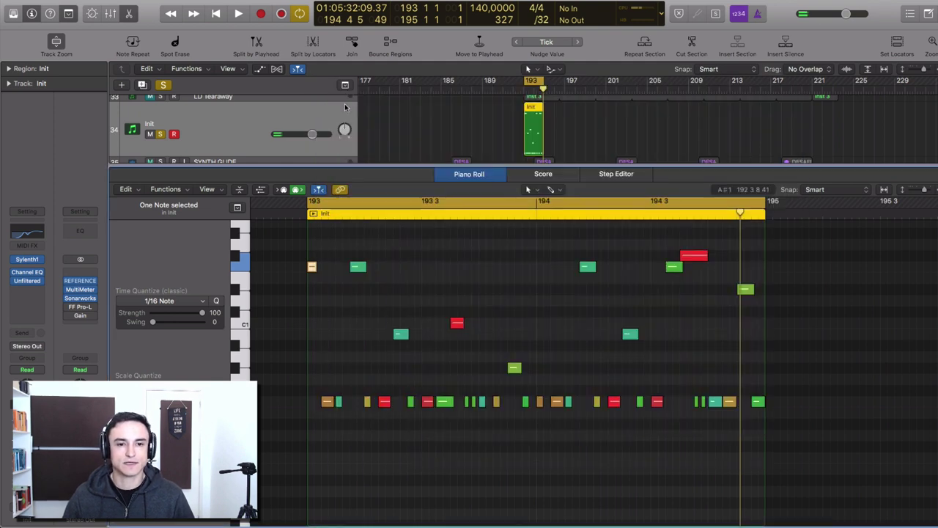
Reopen the Sandman Pro delay on the Init track, start loop playback to audition it, and close its window.
left_click(28, 283)
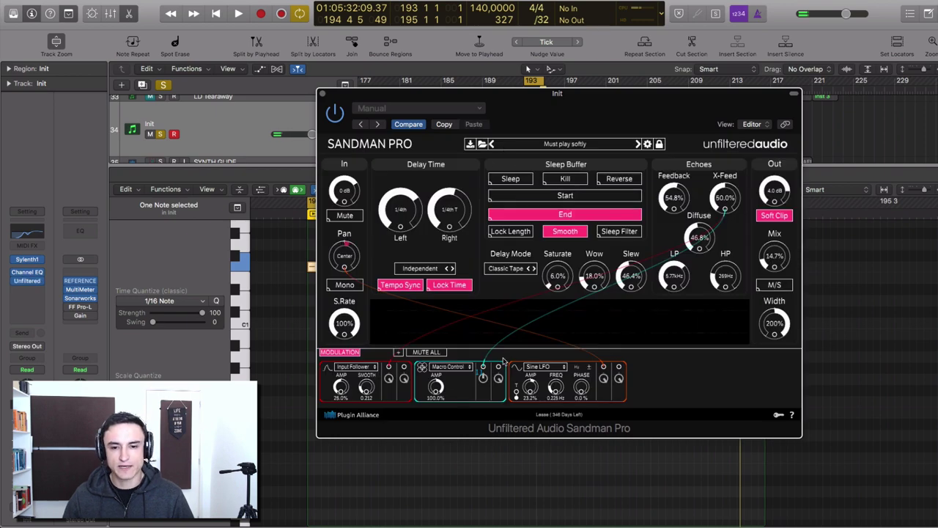
key("space")
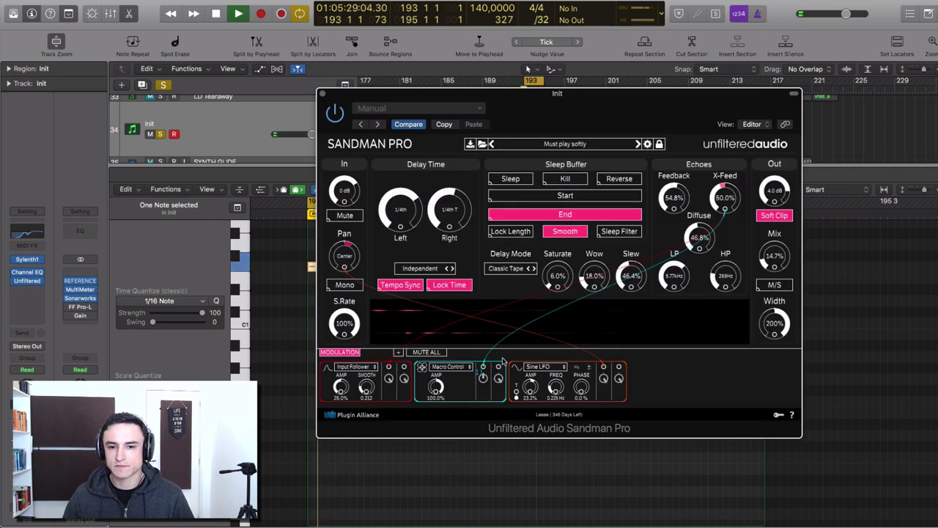
left_click(323, 95)
Hide the piano roll to show the full arrangement up to the kick and bass tracks, and stop playback.
key("e")
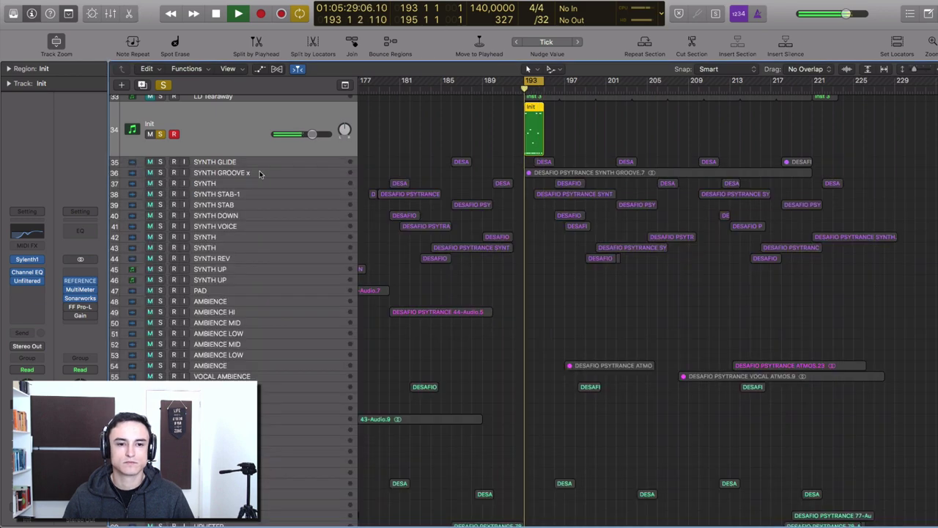
scroll(261, 181, "up", 15)
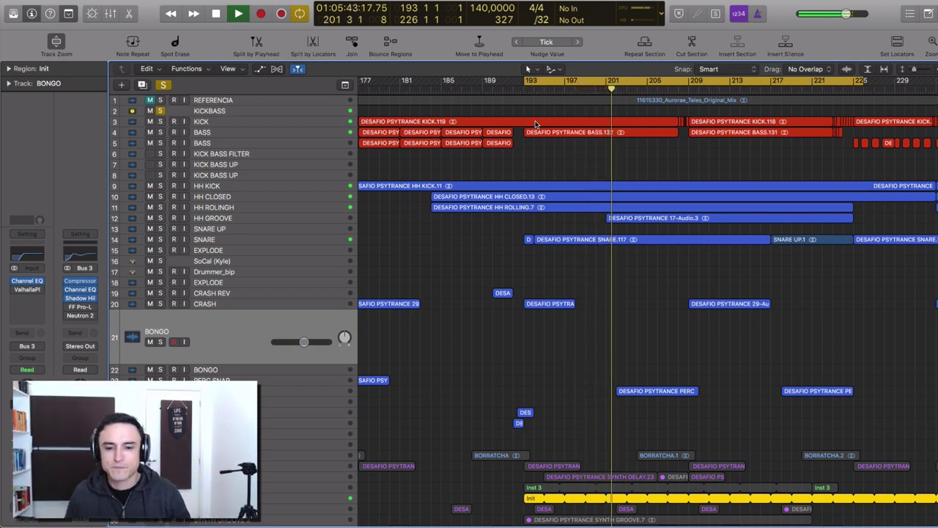
key("space")
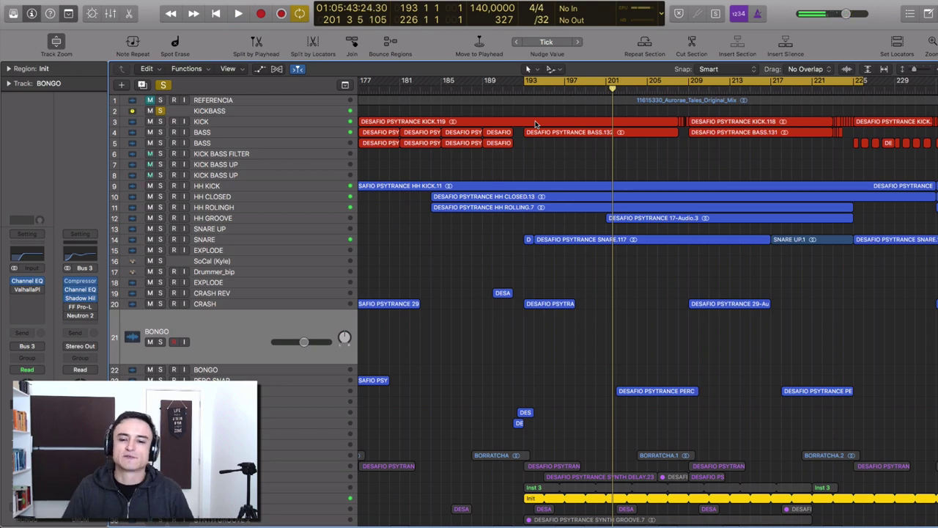